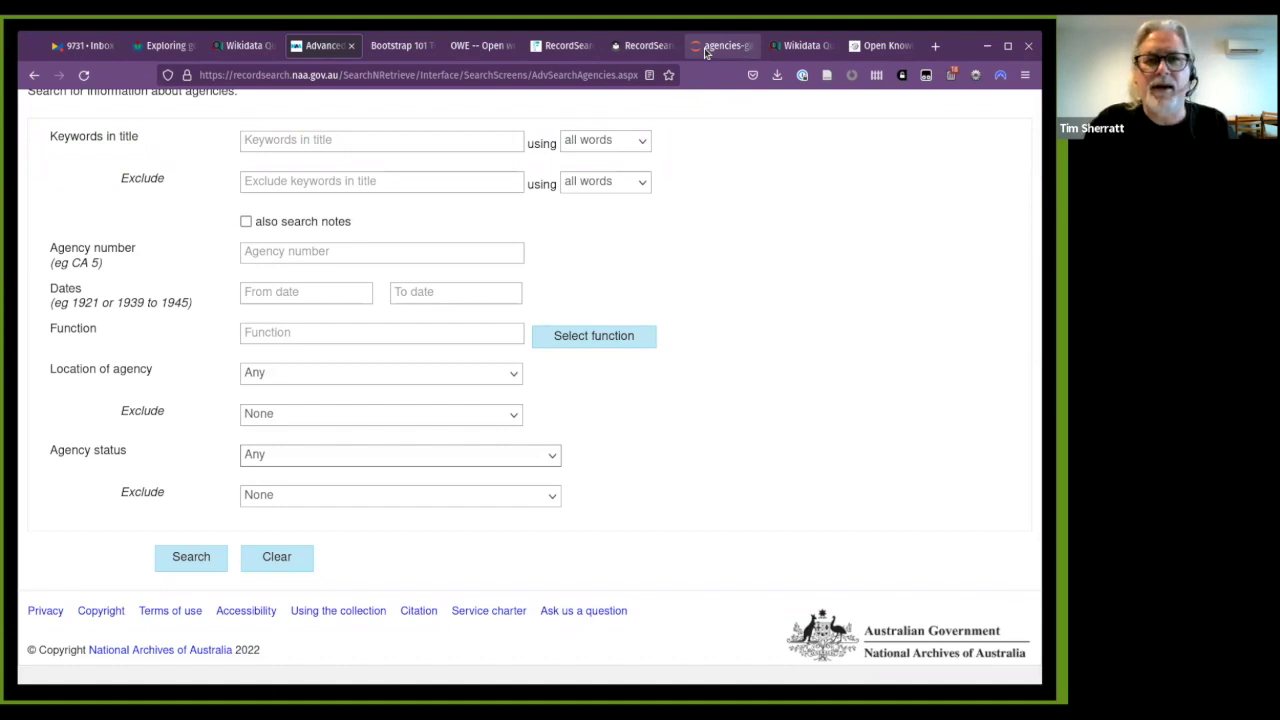
# Step: Switch to the agencies-gannt-timeline notebook in JupyterLab and review its SPARQL query, date conversion and chart code
pyautogui.click(720, 45)
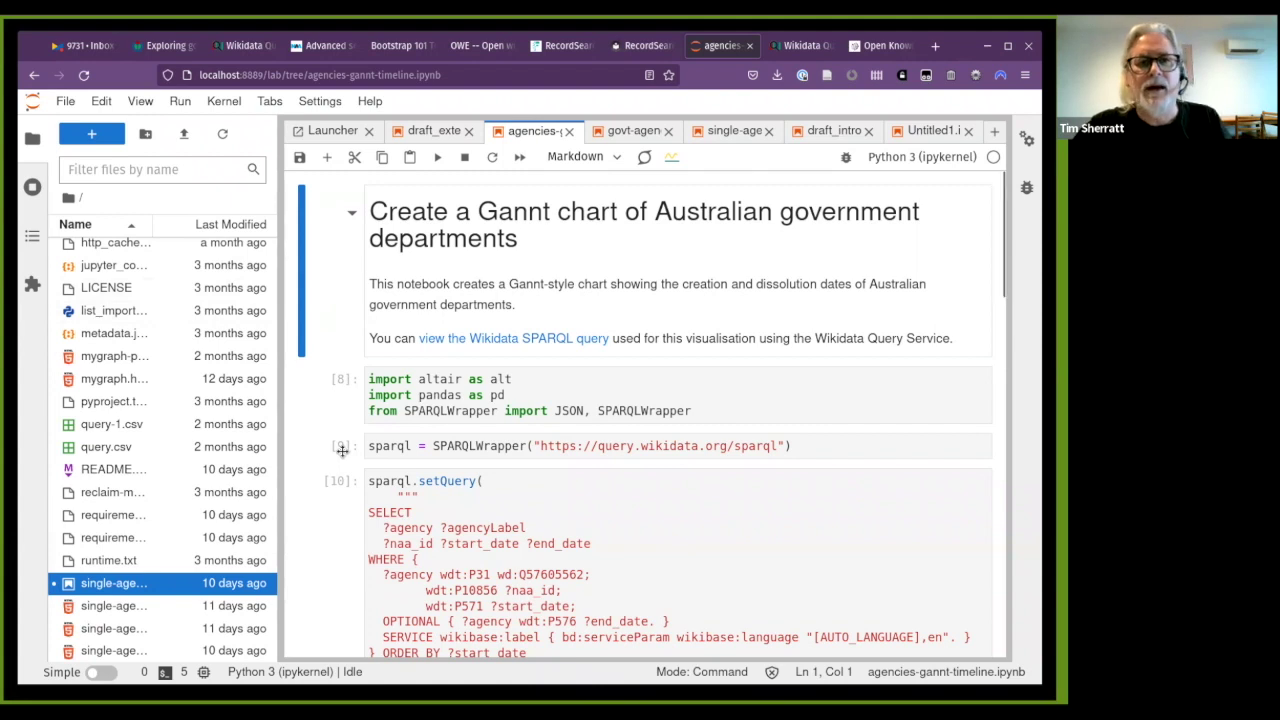
pyautogui.scroll(-4, 340, 491)
pyautogui.scroll(3, 340, 491)
pyautogui.scroll(-3, 340, 491)
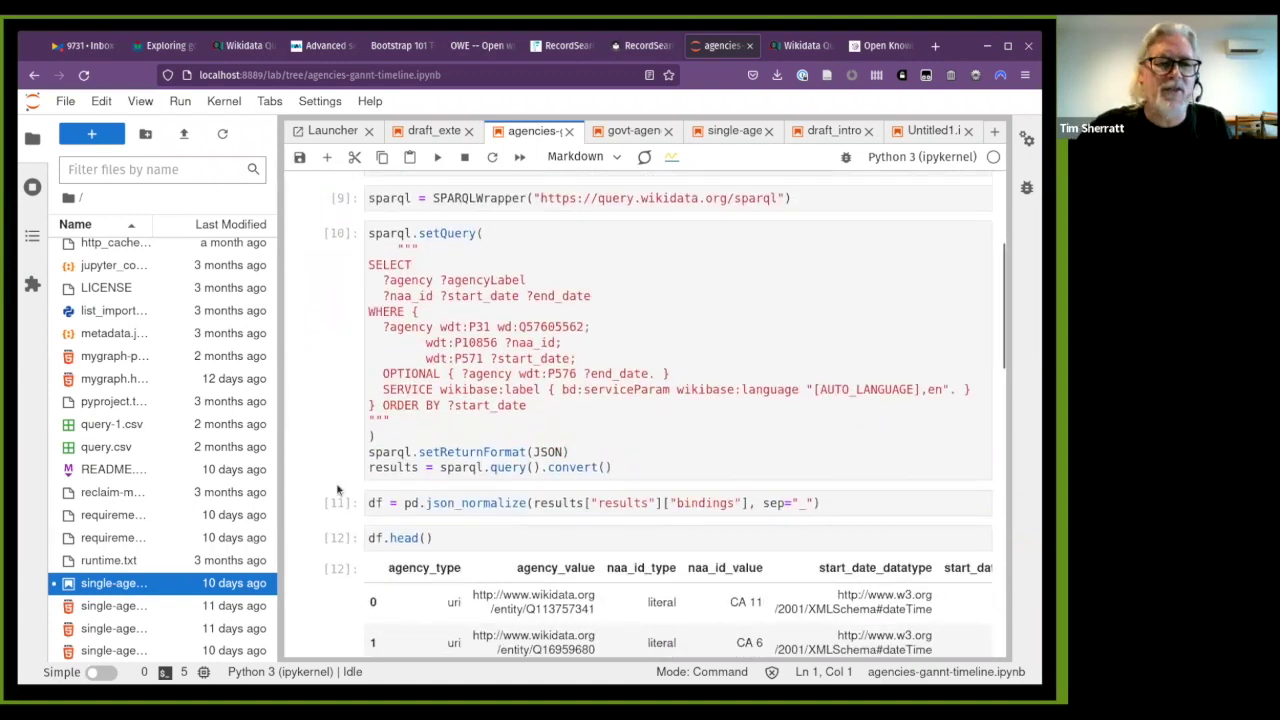
pyautogui.scroll(-4, 338, 490)
pyautogui.scroll(-4, 337, 488)
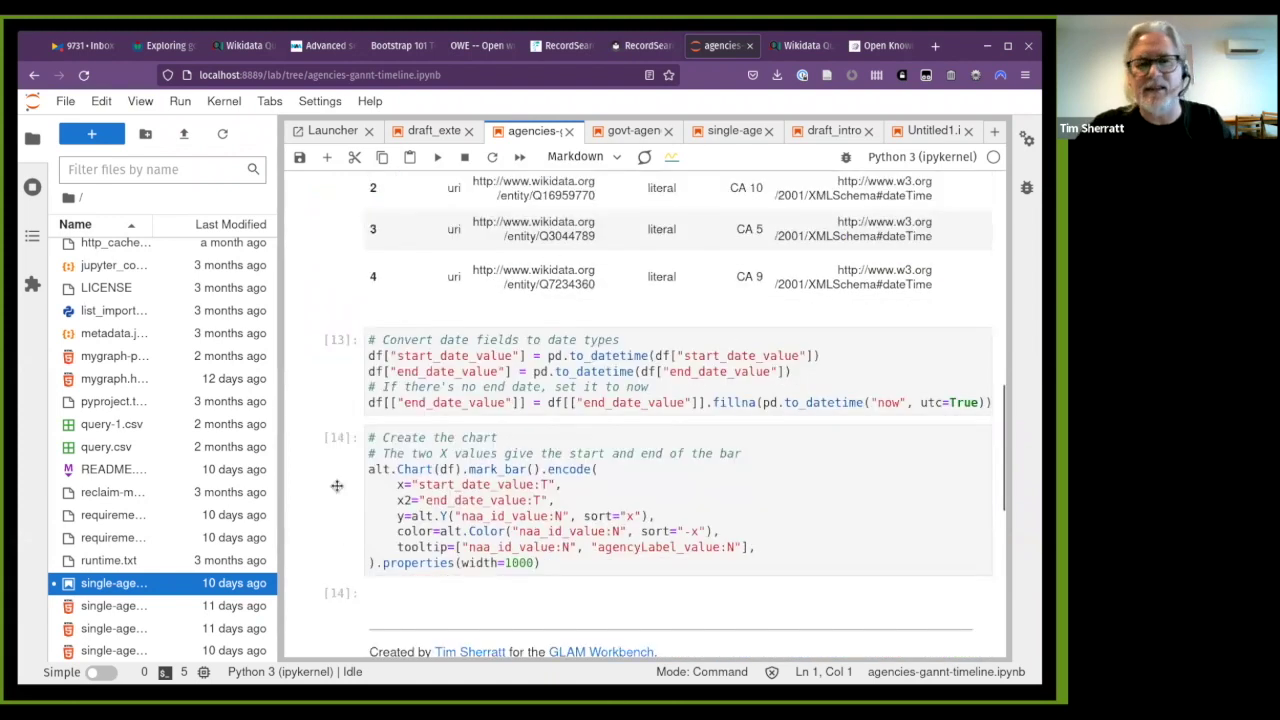
pyautogui.scroll(8, 346, 440)
pyautogui.scroll(4, 350, 437)
# Step: Run every code cell of the agencies-gannt-timeline notebook, from the imports through the query and date conversion to the chart
pyautogui.click(499, 407)
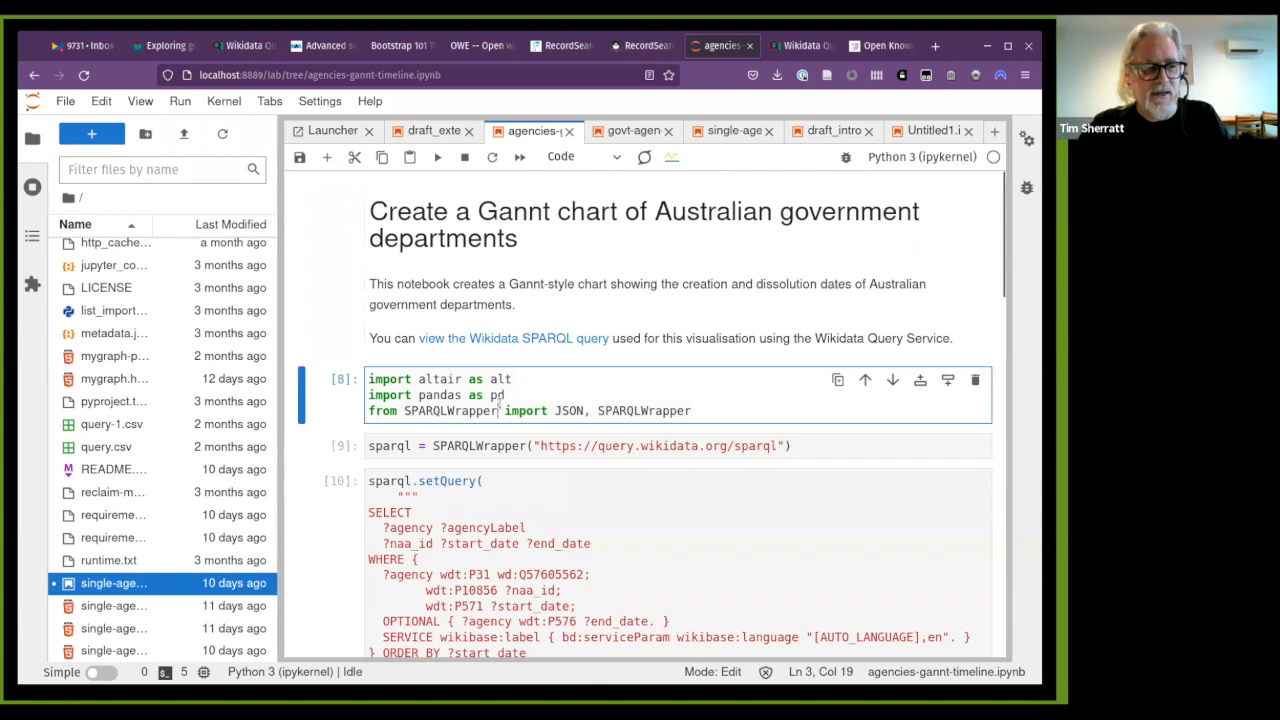
pyautogui.hotkey('shift', 'Return')
pyautogui.hotkey('shift', 'Return')
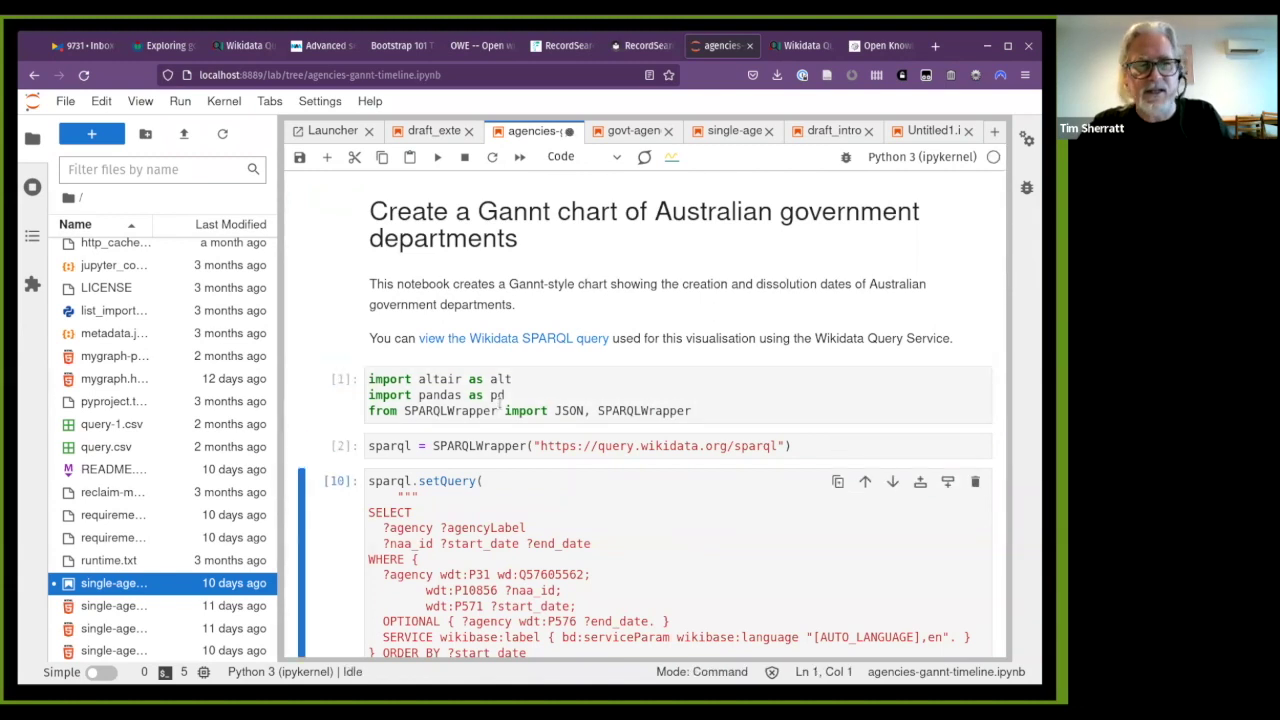
pyautogui.hotkey('shift', 'Return')
pyautogui.hotkey('shift', 'Return')
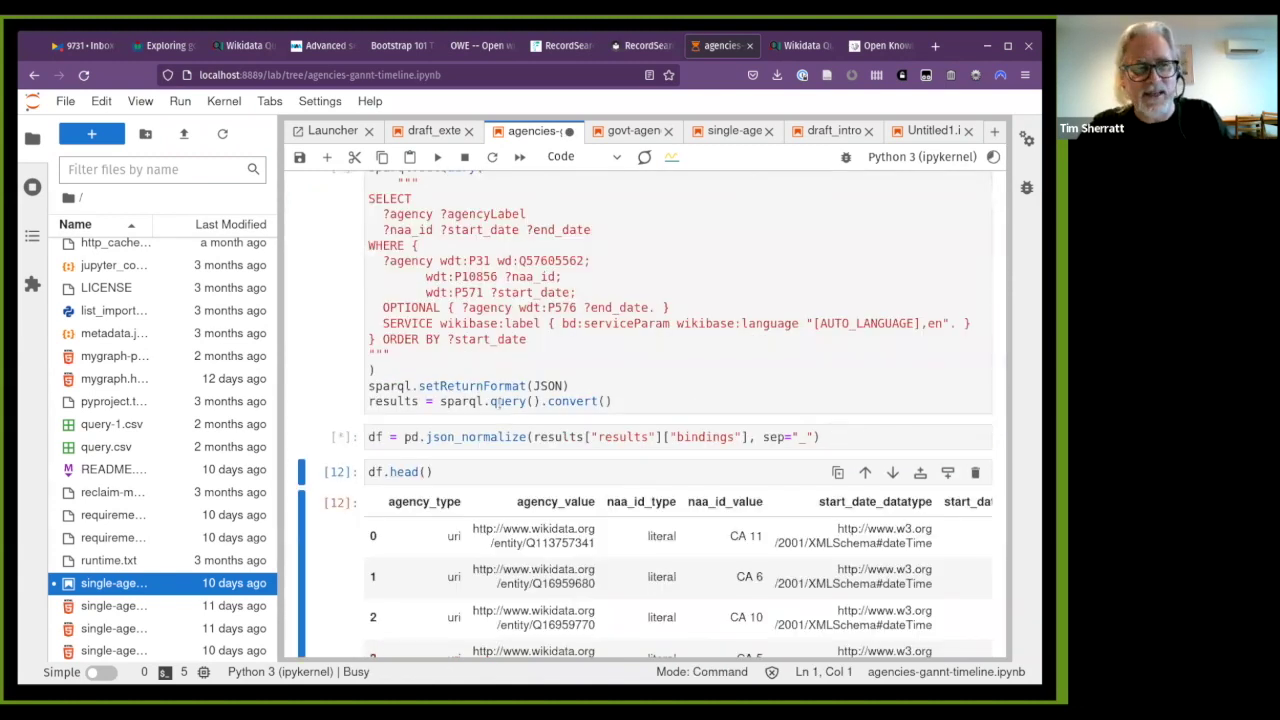
pyautogui.hotkey('shift', 'Return')
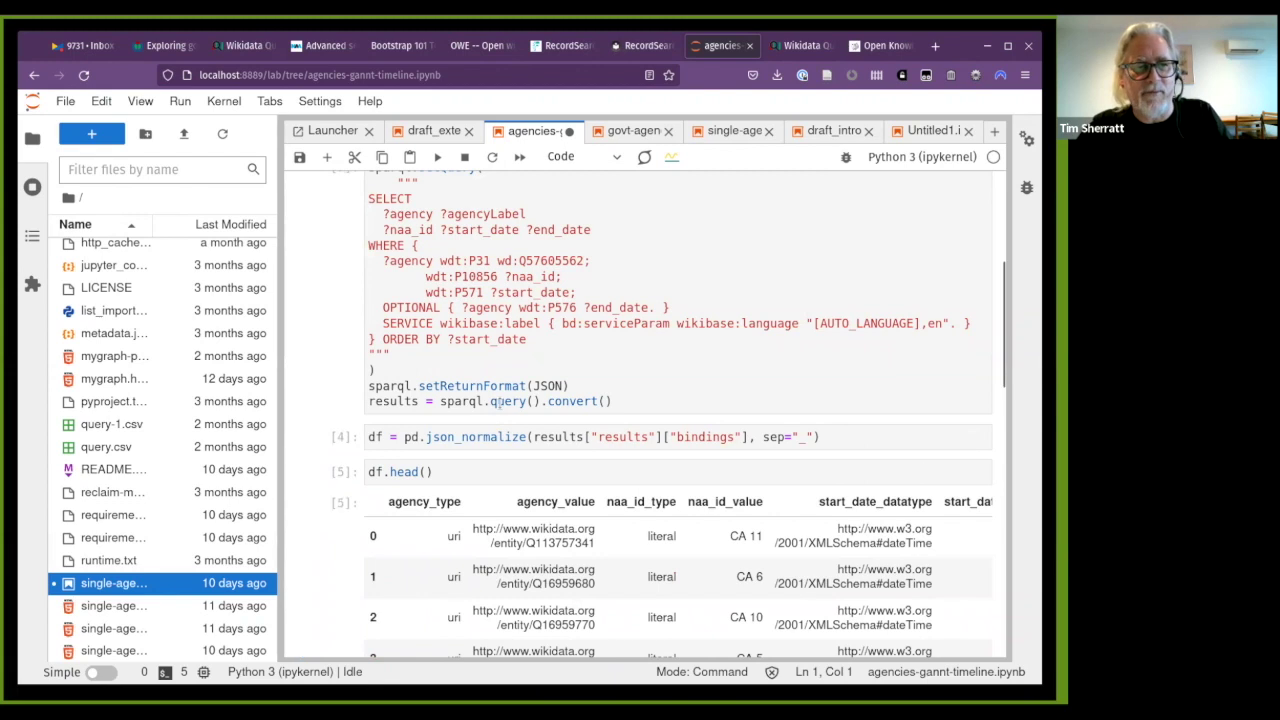
pyautogui.hotkey('shift', 'Return')
pyautogui.hotkey('shift', 'Return')
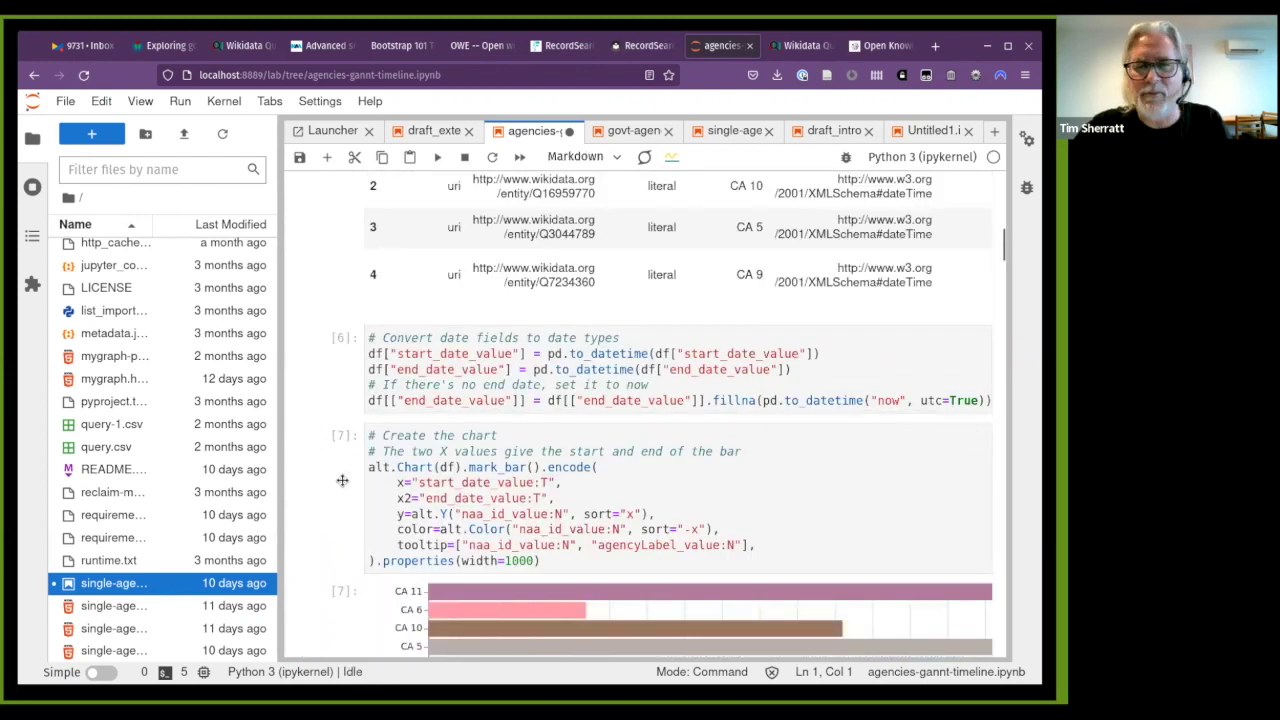
# Step: Examine the Gantt chart of government departments, including the agency details for the CA 59 bar
pyautogui.scroll(-1, 342, 480)
pyautogui.scroll(-3, 342, 480)
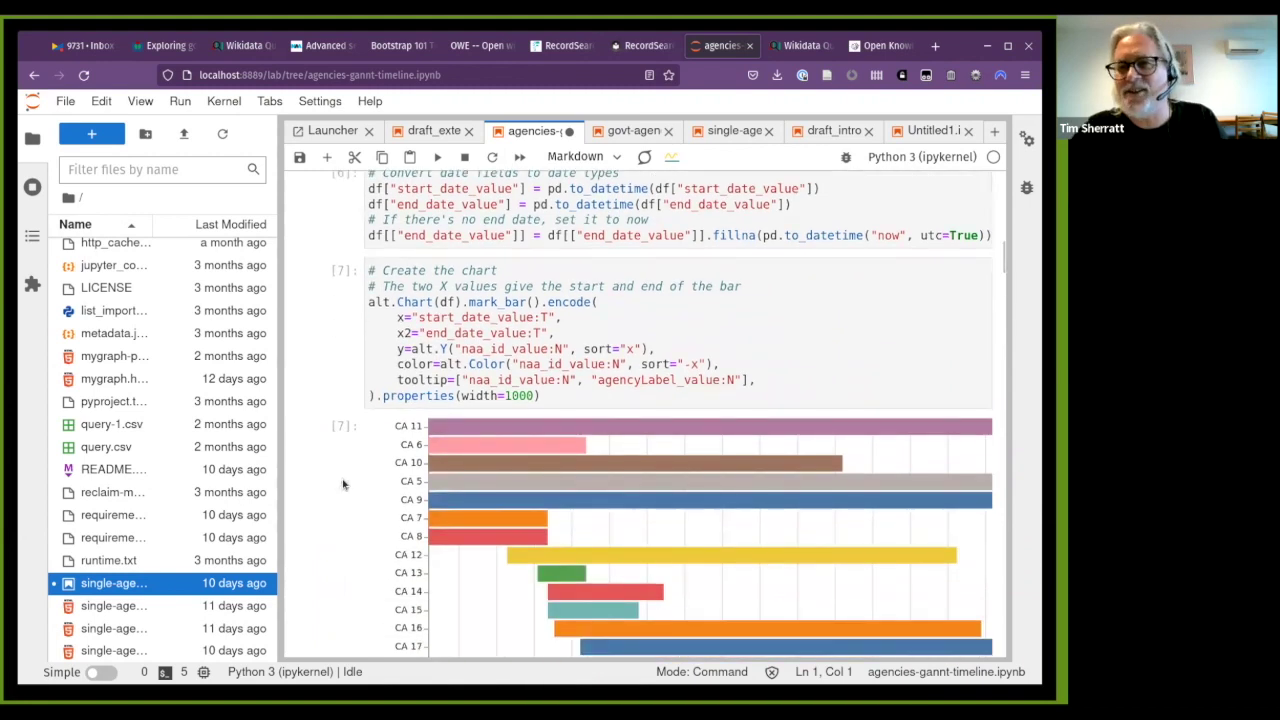
pyautogui.scroll(-8, 337, 452)
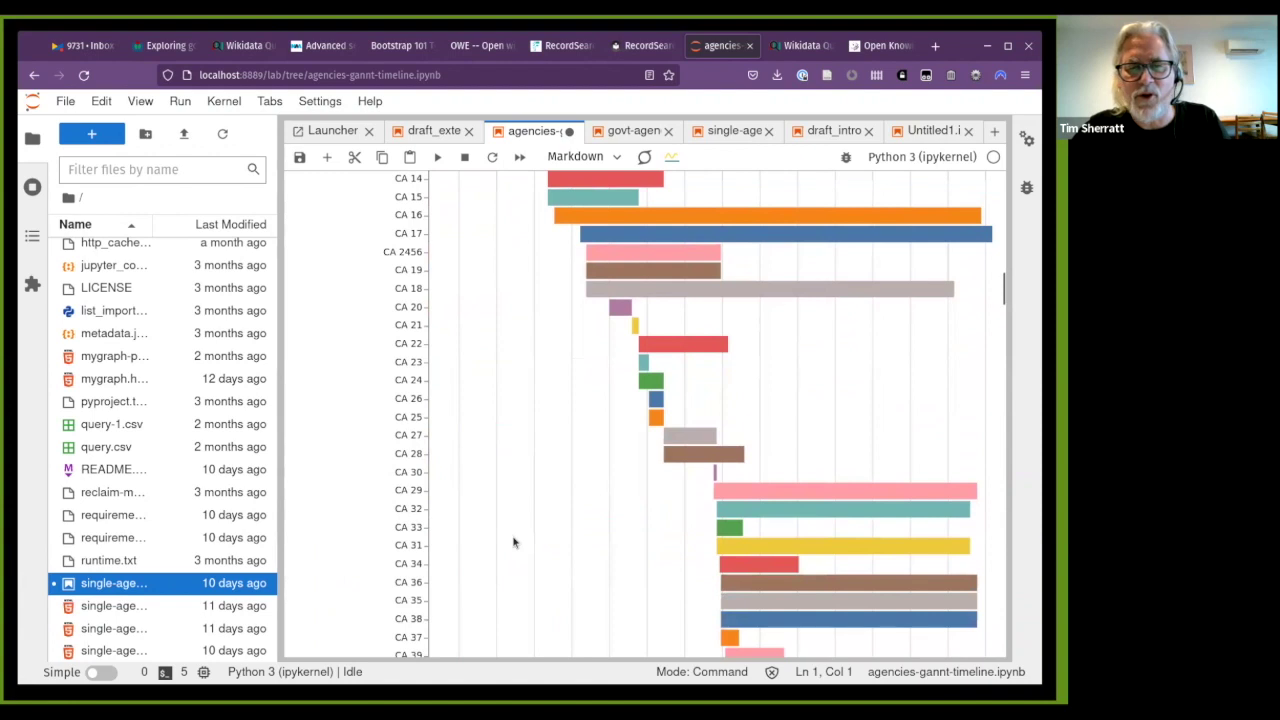
pyautogui.scroll(-6, 516, 543)
pyautogui.scroll(-9, 698, 517)
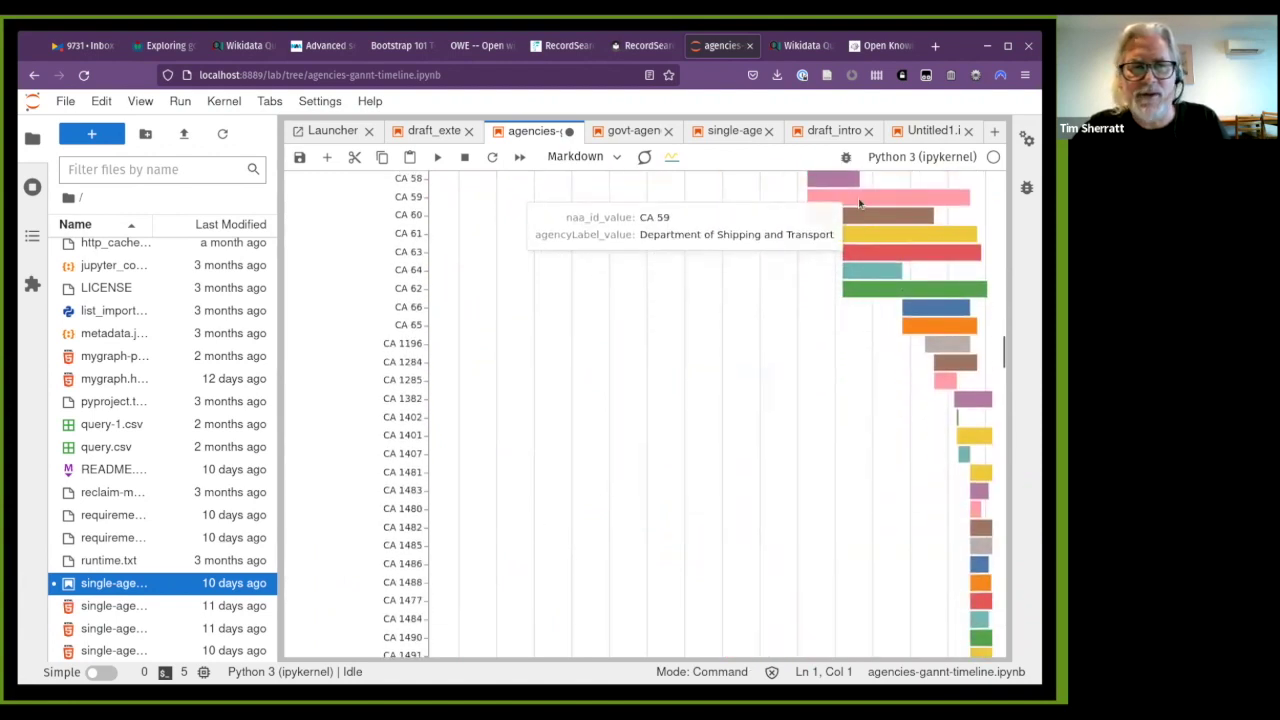
pyautogui.scroll(15, 747, 336)
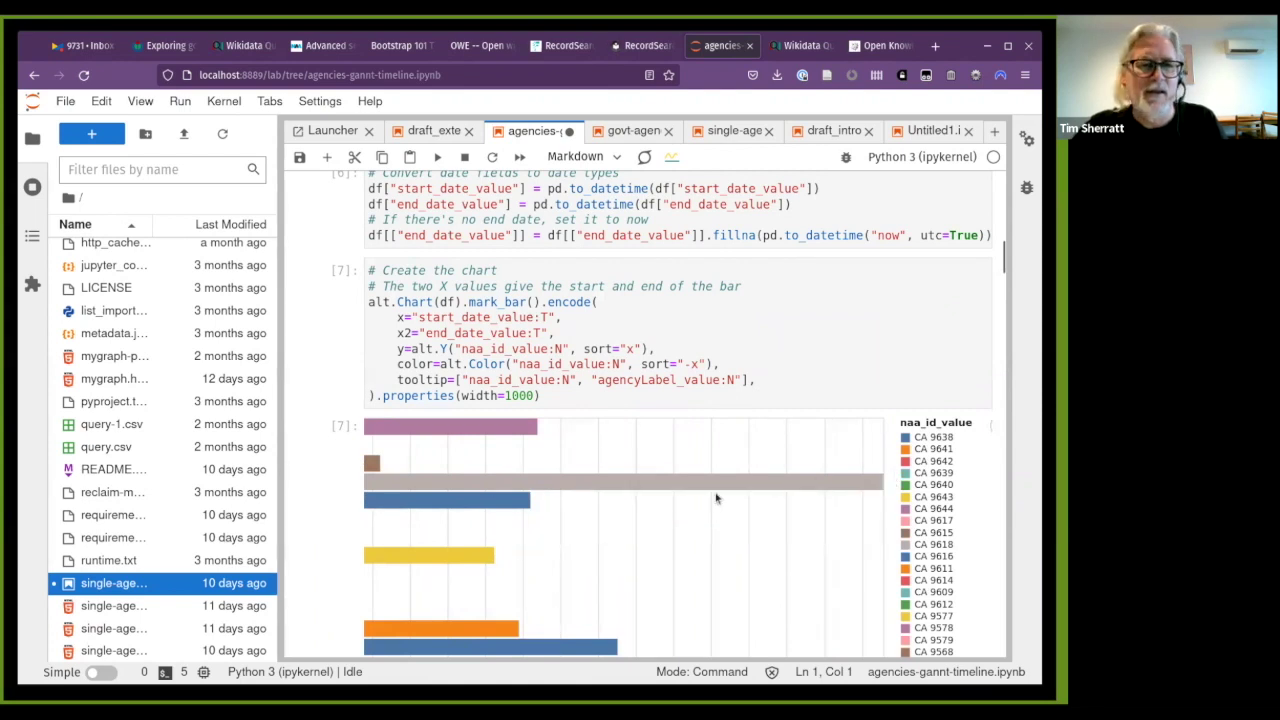
# Step: Open the govt-agencies-network notebook and review its query, node sizing and network graph code
pyautogui.click(622, 133)
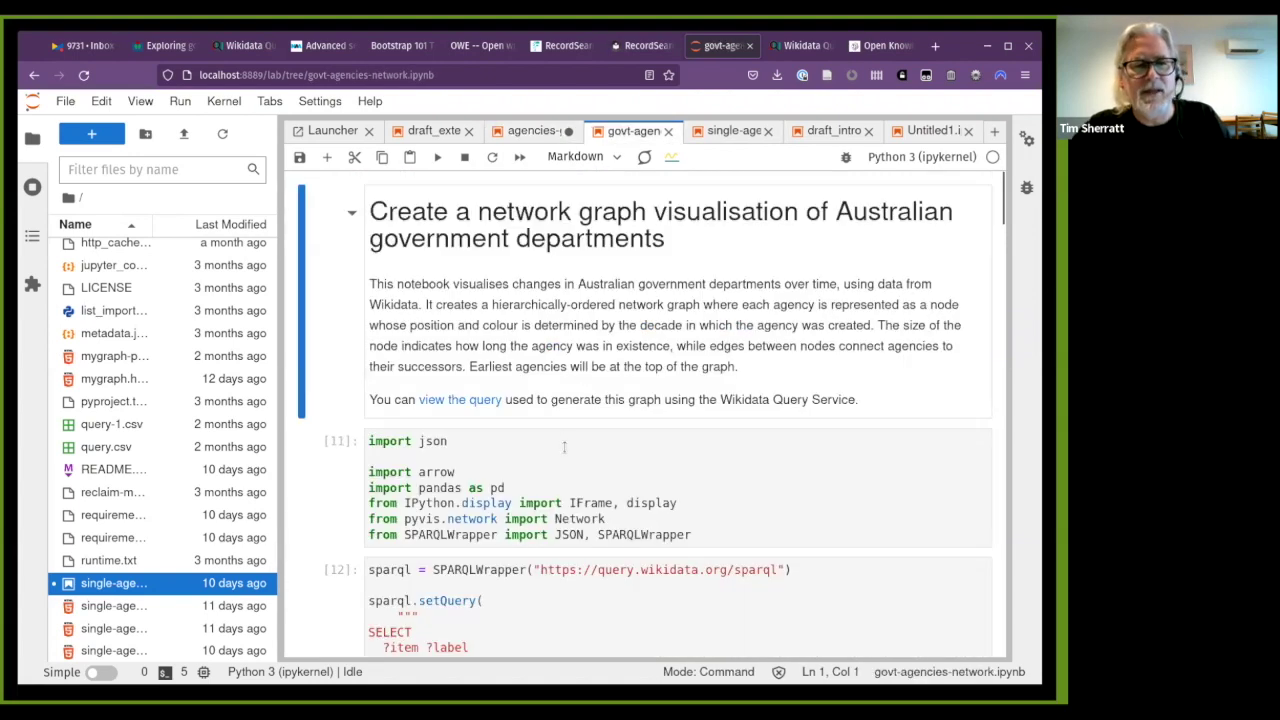
pyautogui.click(562, 441)
pyautogui.scroll(-6, 563, 445)
pyautogui.scroll(-15, 565, 453)
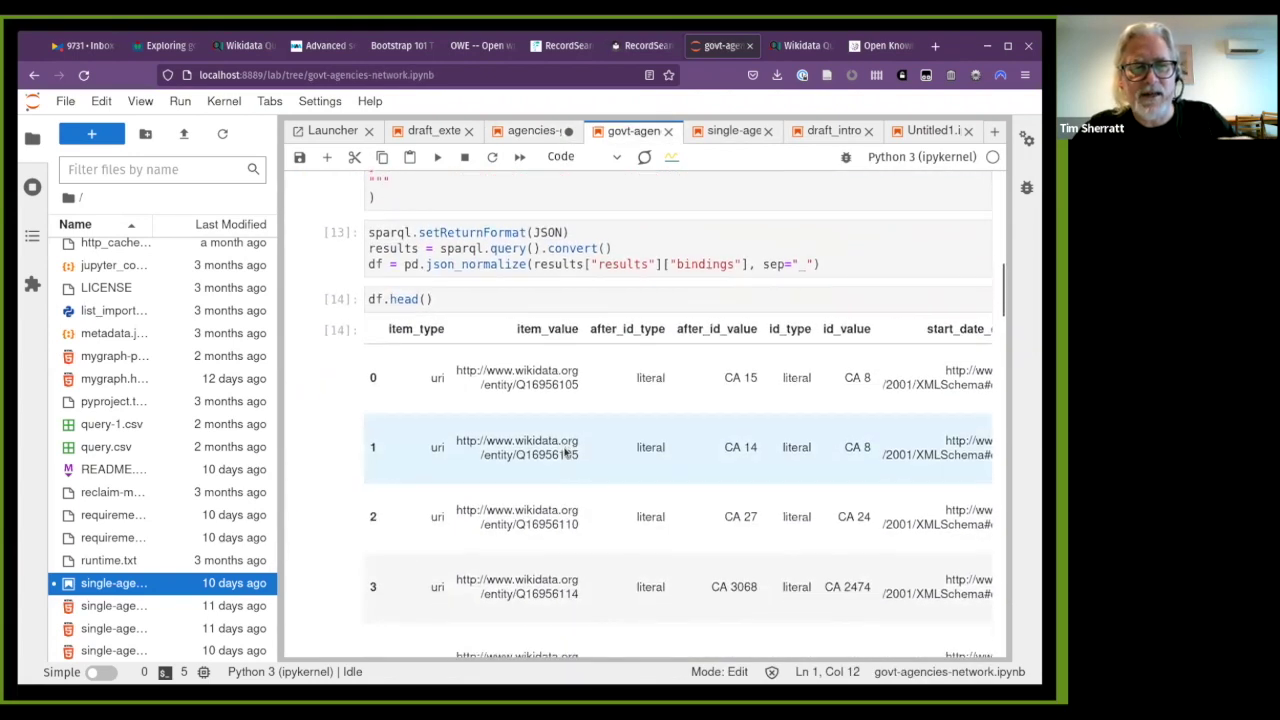
pyautogui.scroll(-20, 565, 450)
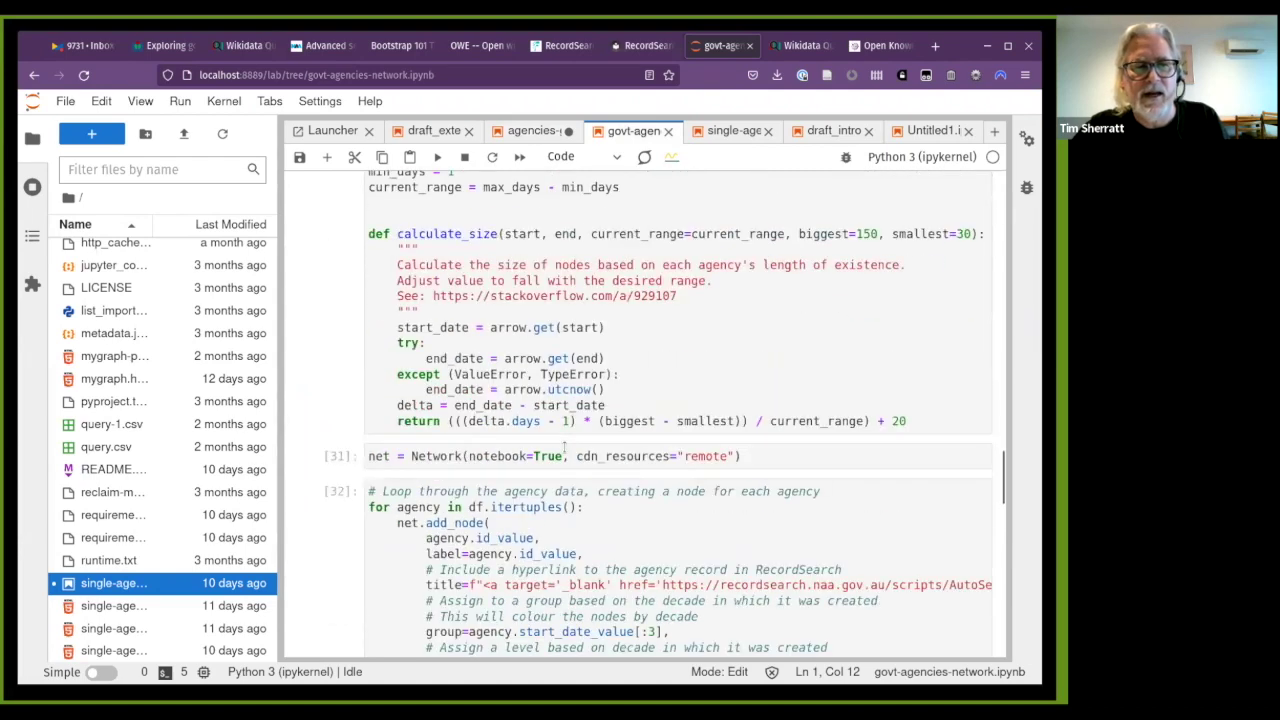
pyautogui.scroll(20, 565, 450)
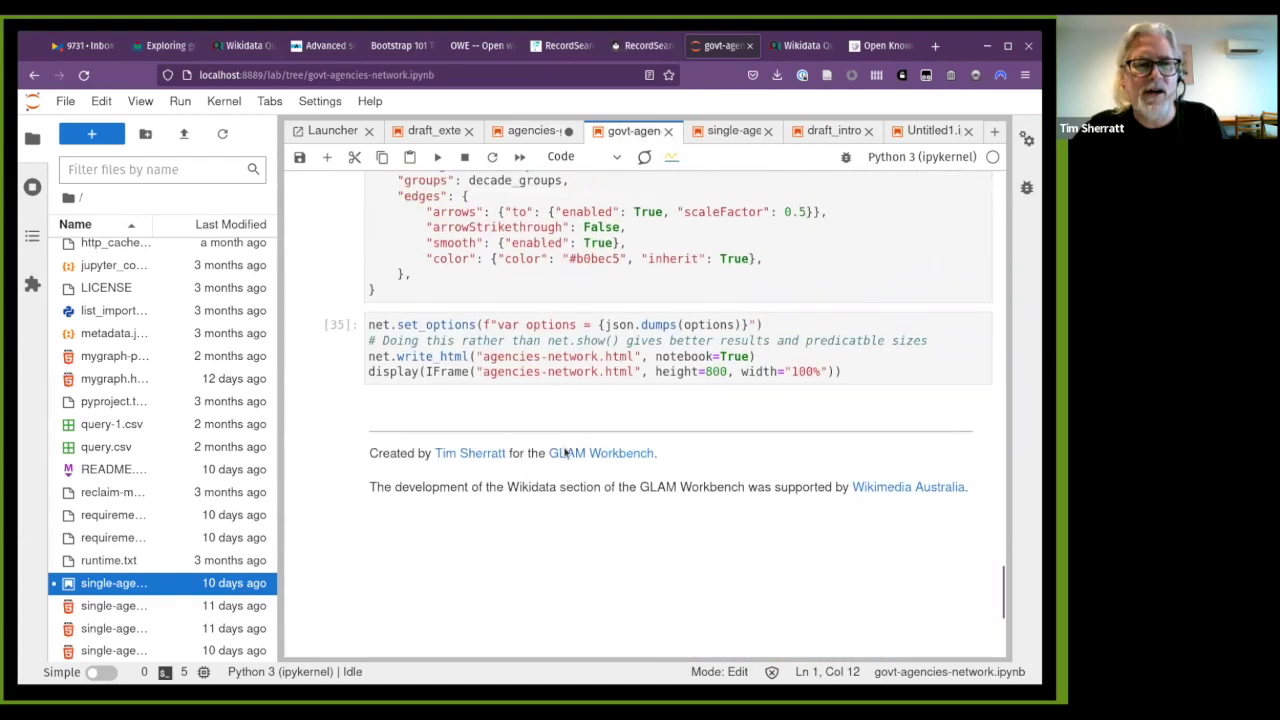
pyautogui.scroll(10, 565, 448)
# Step: Run all code cells of the govt-agencies-network notebook, from the imports through to displaying agencies-network.html
pyautogui.click(568, 475)
pyautogui.hotkey('shift', 'Return')
pyautogui.hotkey('shift', 'Return')
pyautogui.hotkey('shift', 'Return')
pyautogui.hotkey('shift', 'Return')
pyautogui.hotkey('shift', 'Return')
pyautogui.hotkey('shift', 'Return')
pyautogui.hotkey('shift', 'Return')
pyautogui.hotkey('shift', 'Return')
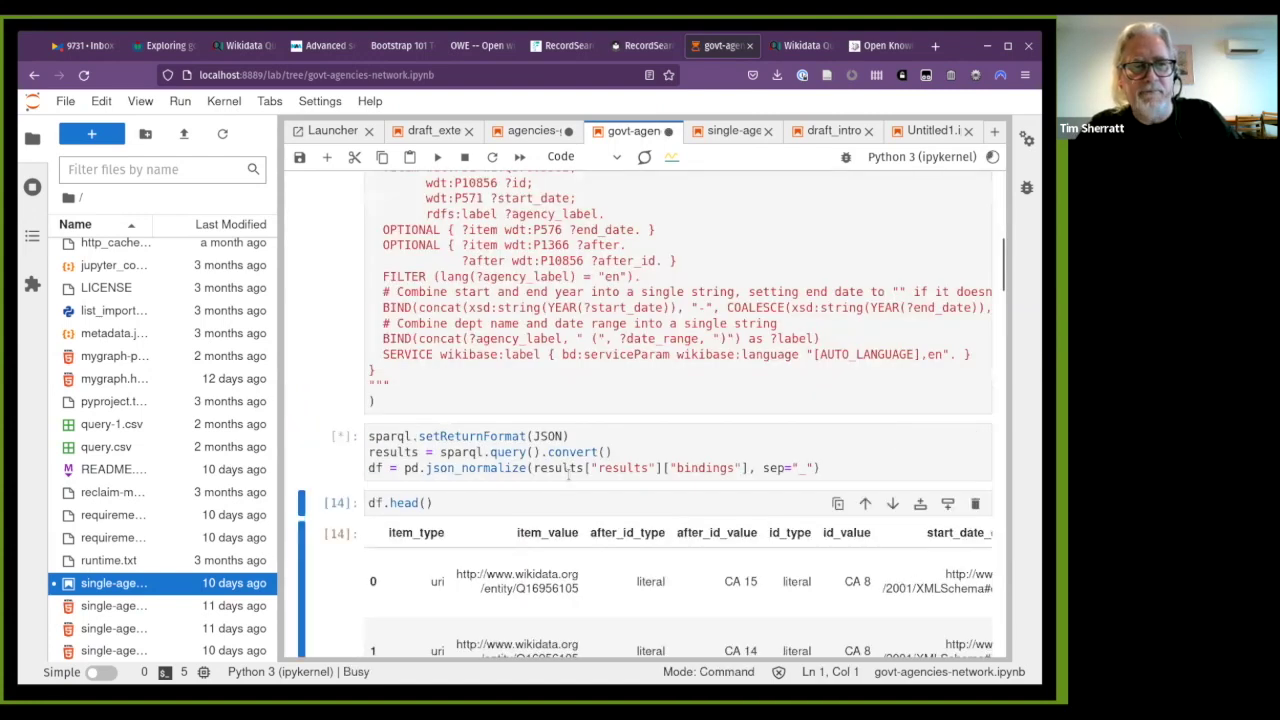
pyautogui.hotkey('shift', 'Return')
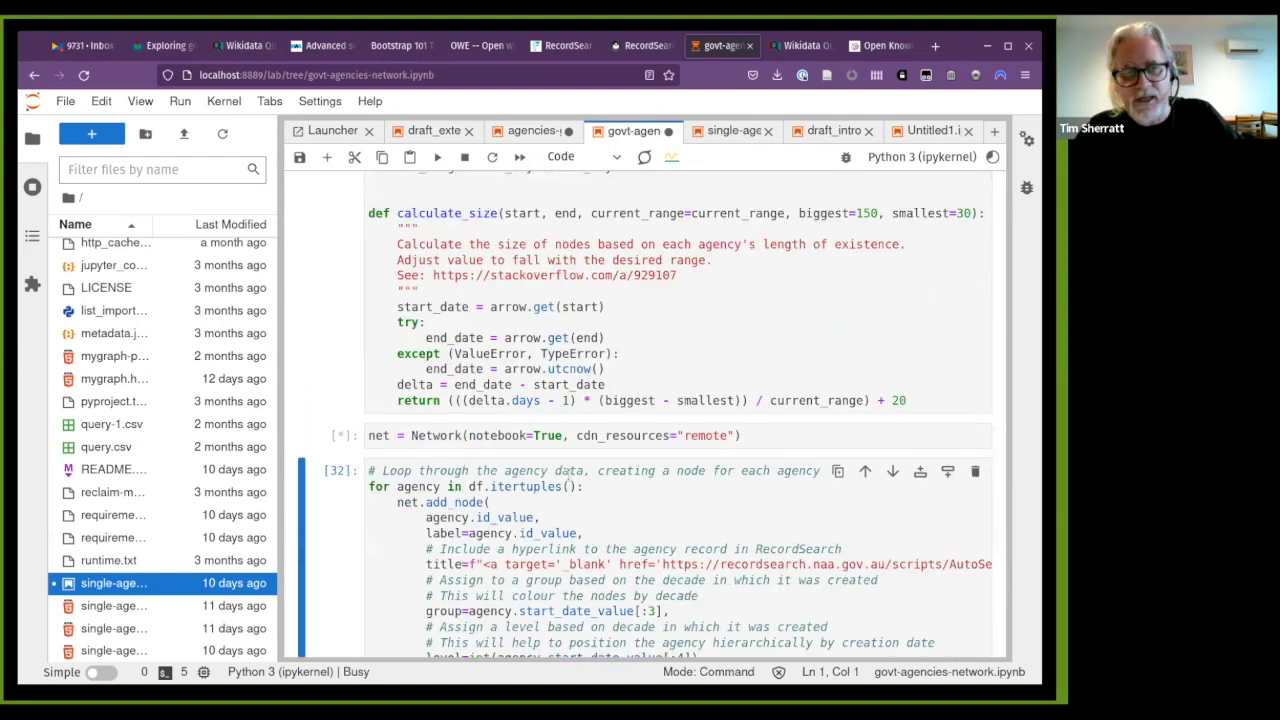
pyautogui.hotkey('shift', 'Return')
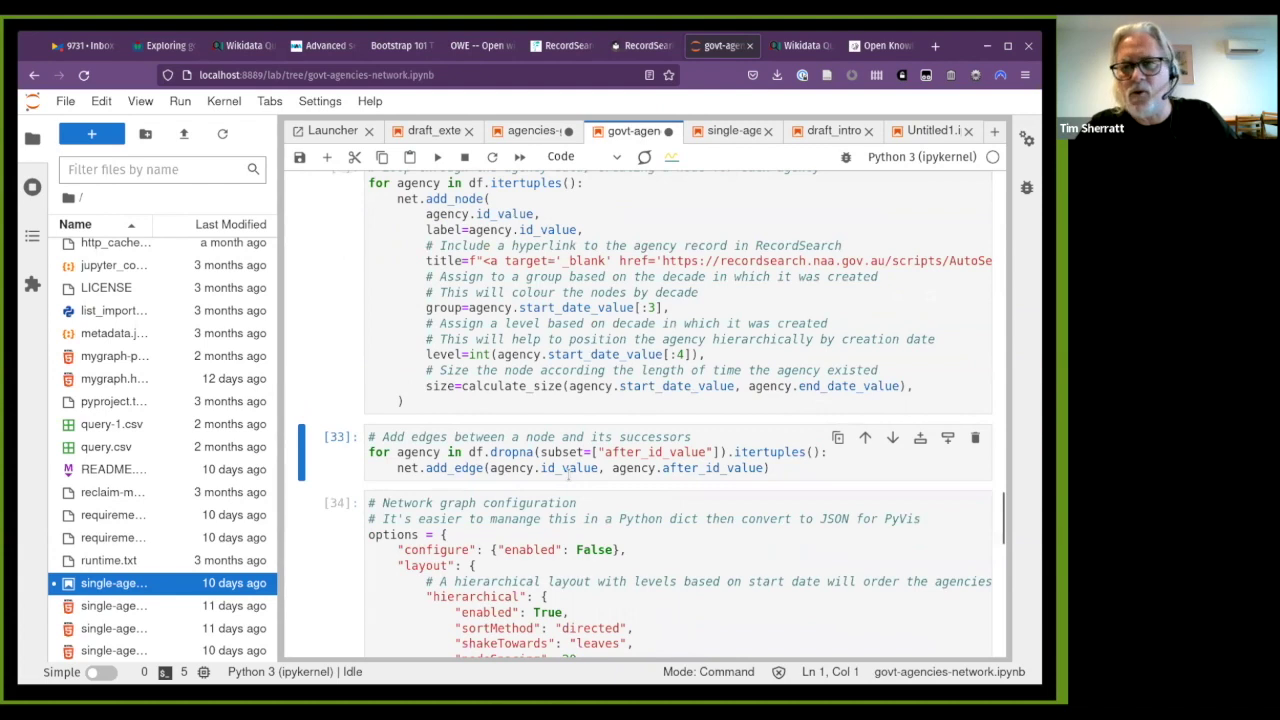
pyautogui.hotkey('shift', 'Return')
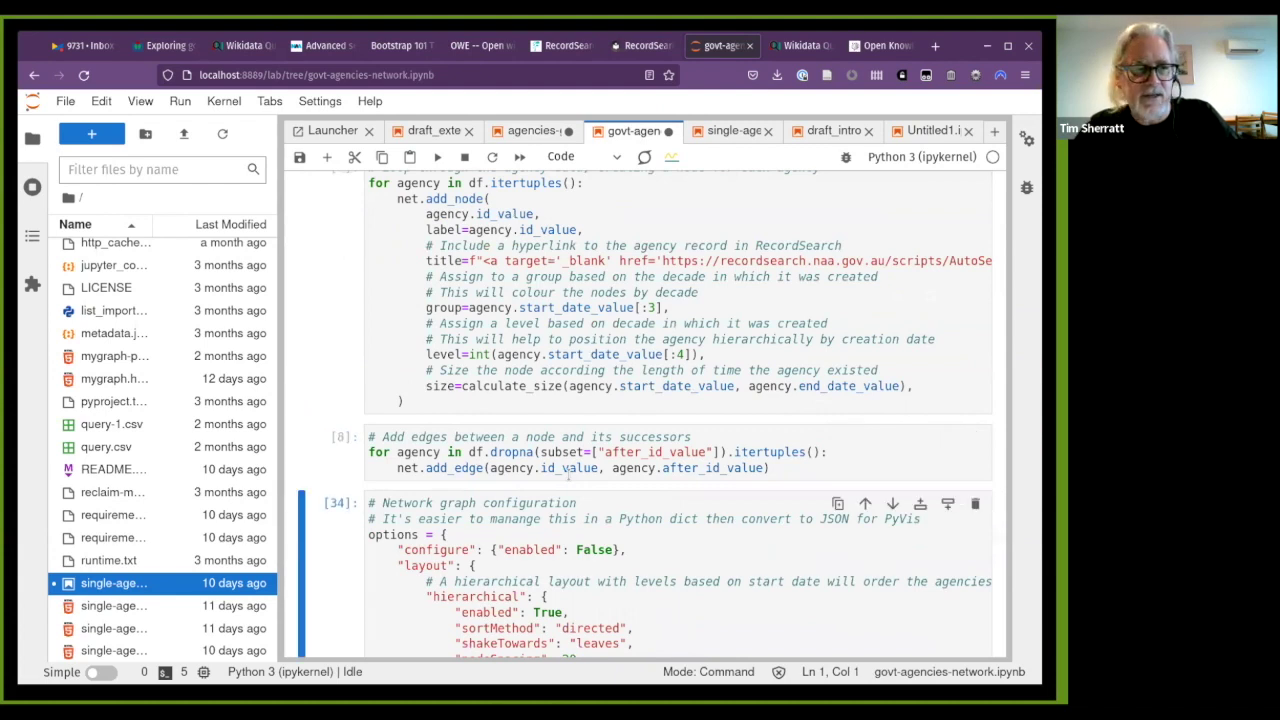
pyautogui.hotkey('shift', 'Return')
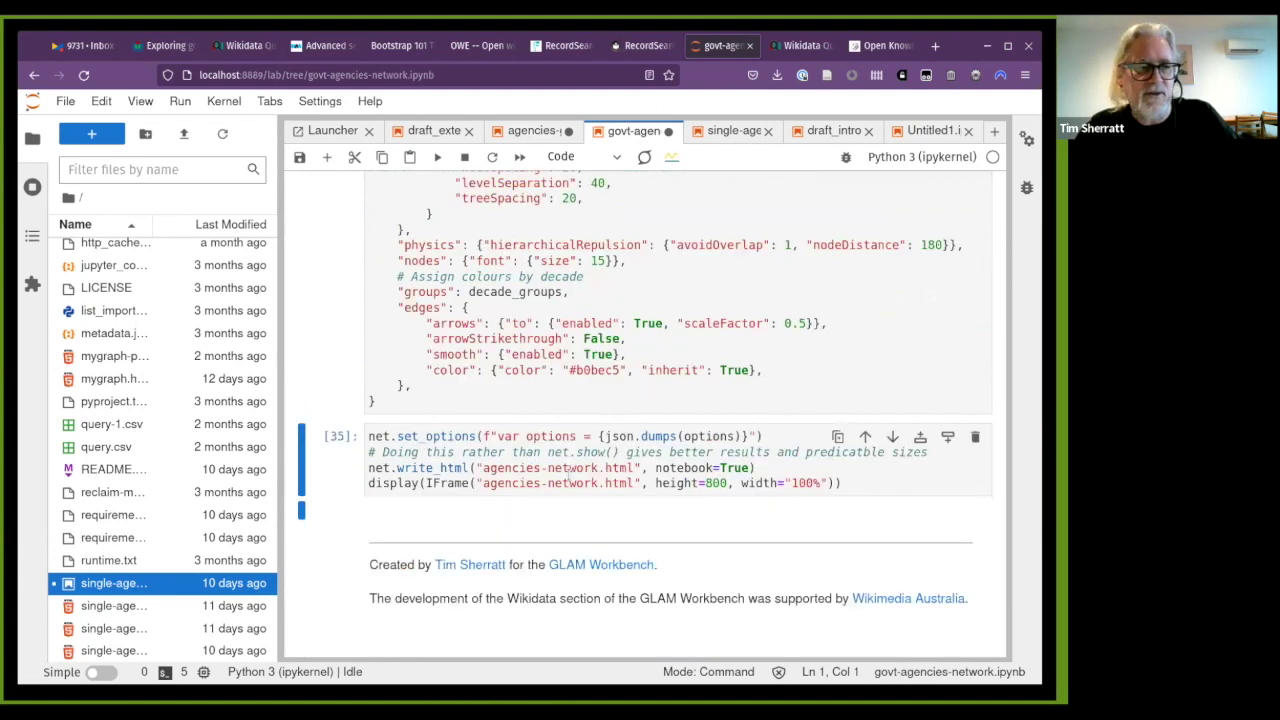
pyautogui.hotkey('shift', 'Return')
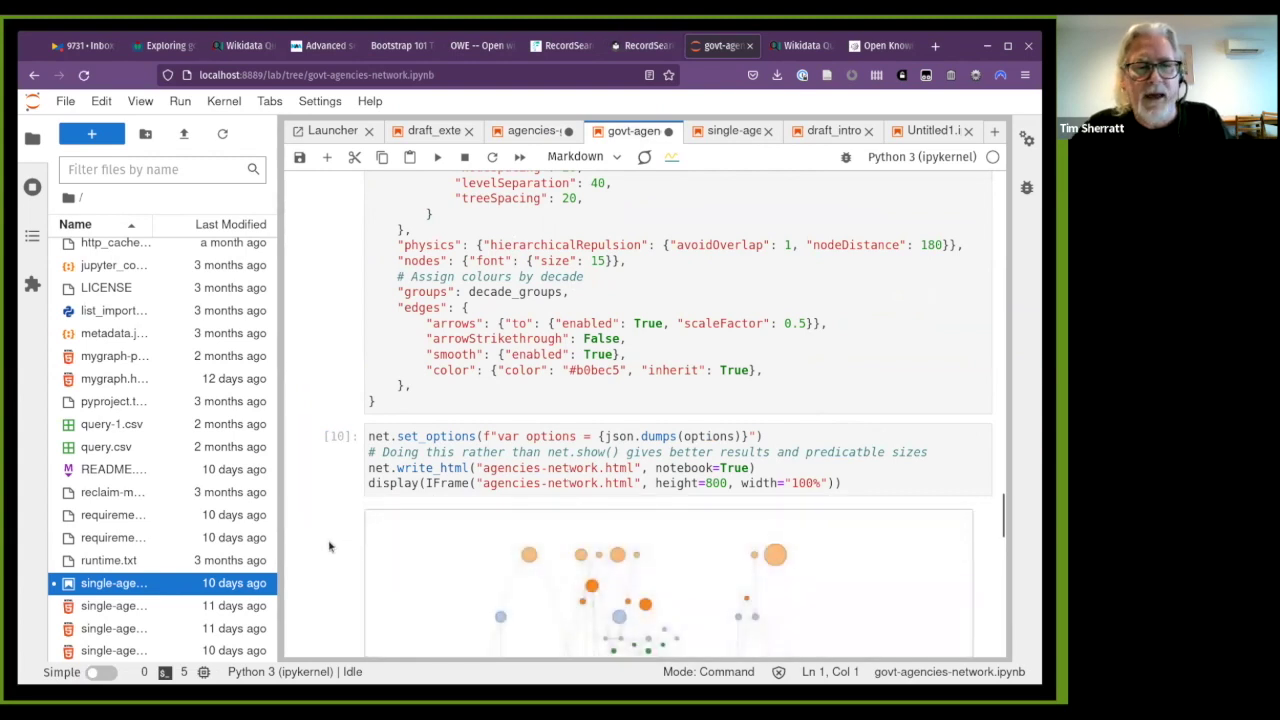
# Step: Examine the hierarchical network graph of departments, looking at nodes across the different decades
pyautogui.scroll(-1, 329, 546)
pyautogui.scroll(-3, 329, 546)
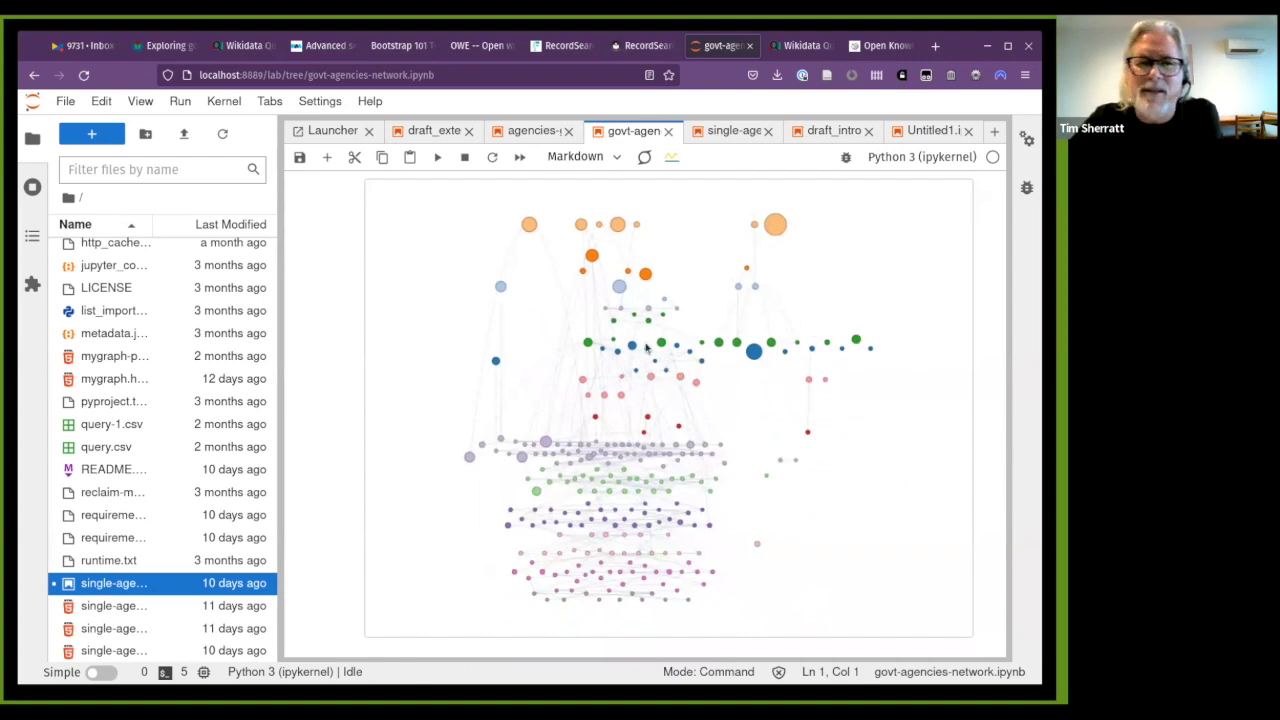
pyautogui.moveTo(615, 347)
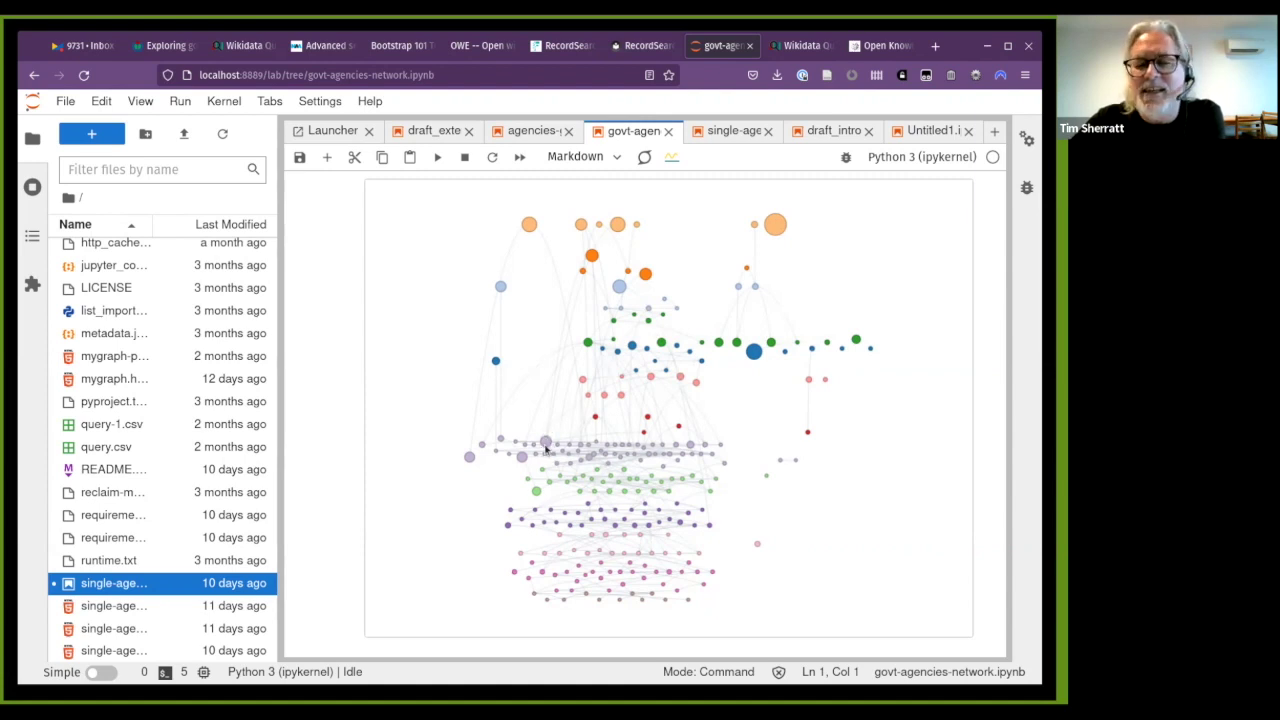
pyautogui.moveTo(546, 449)
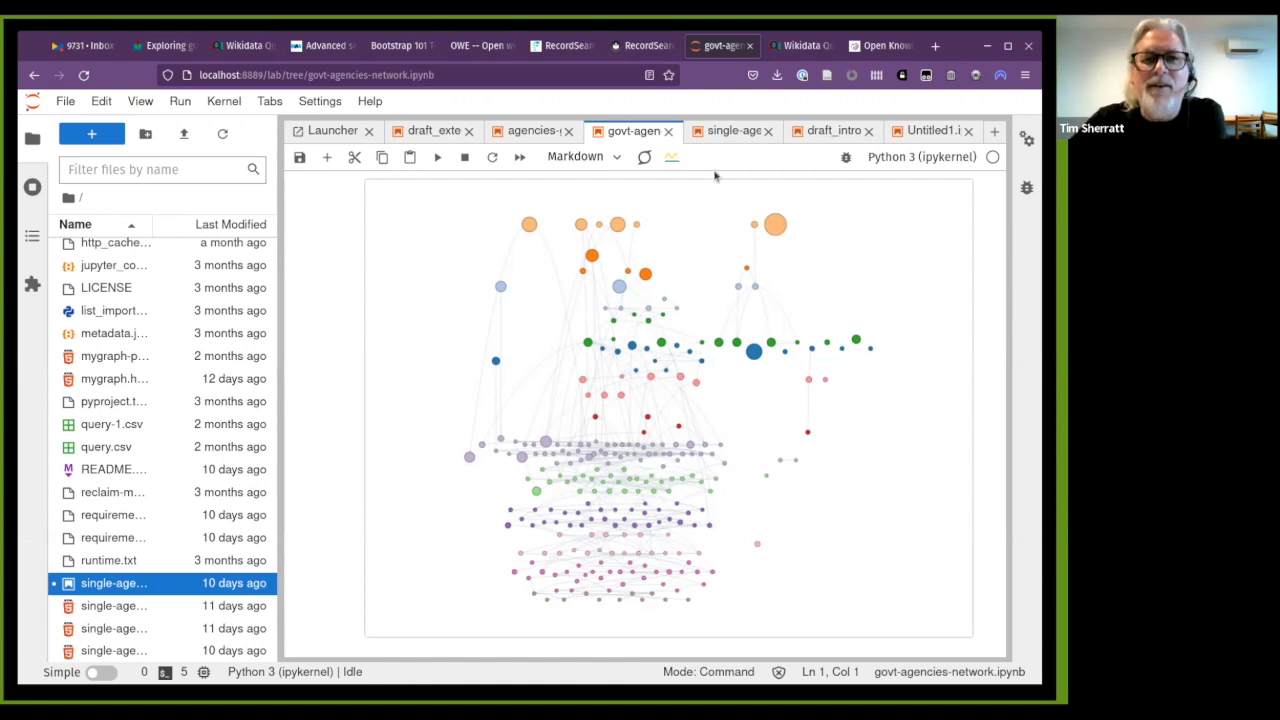
# Step: Open the single-agency-network notebook with Voilà in a new browser tab and view its graph for the Department of Defence (1901-1921)
pyautogui.click(724, 135)
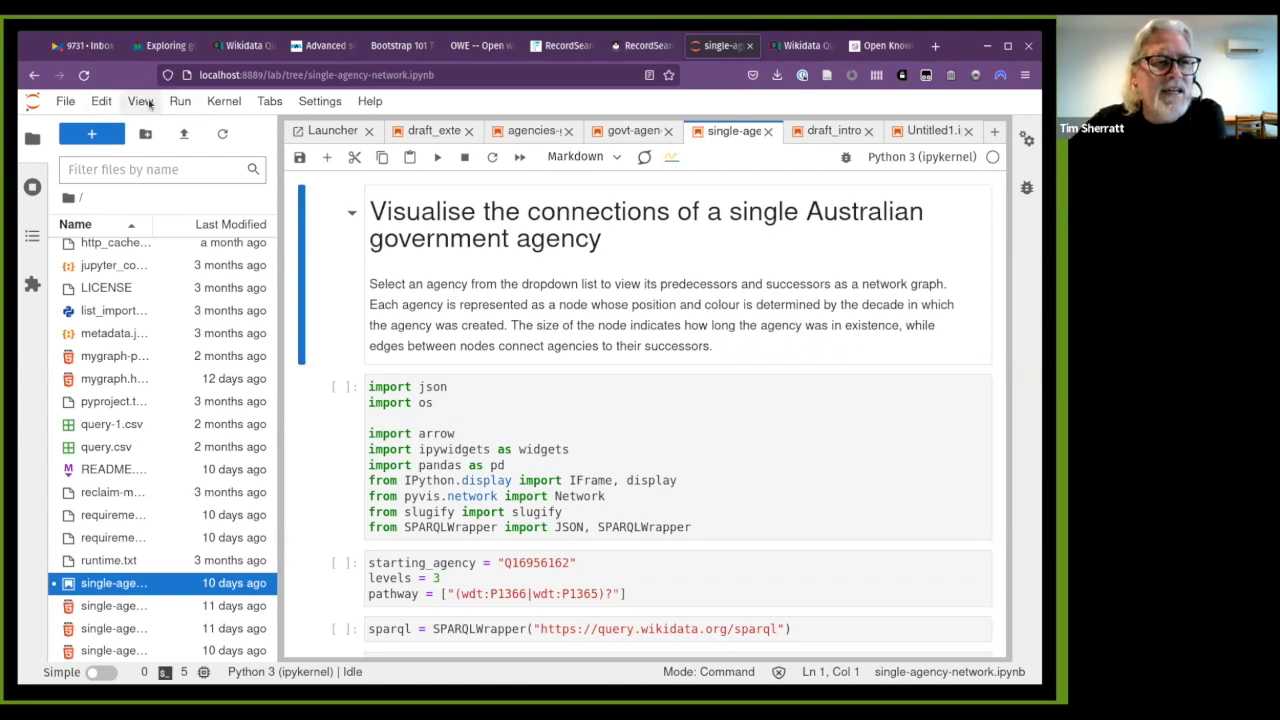
pyautogui.click(141, 101)
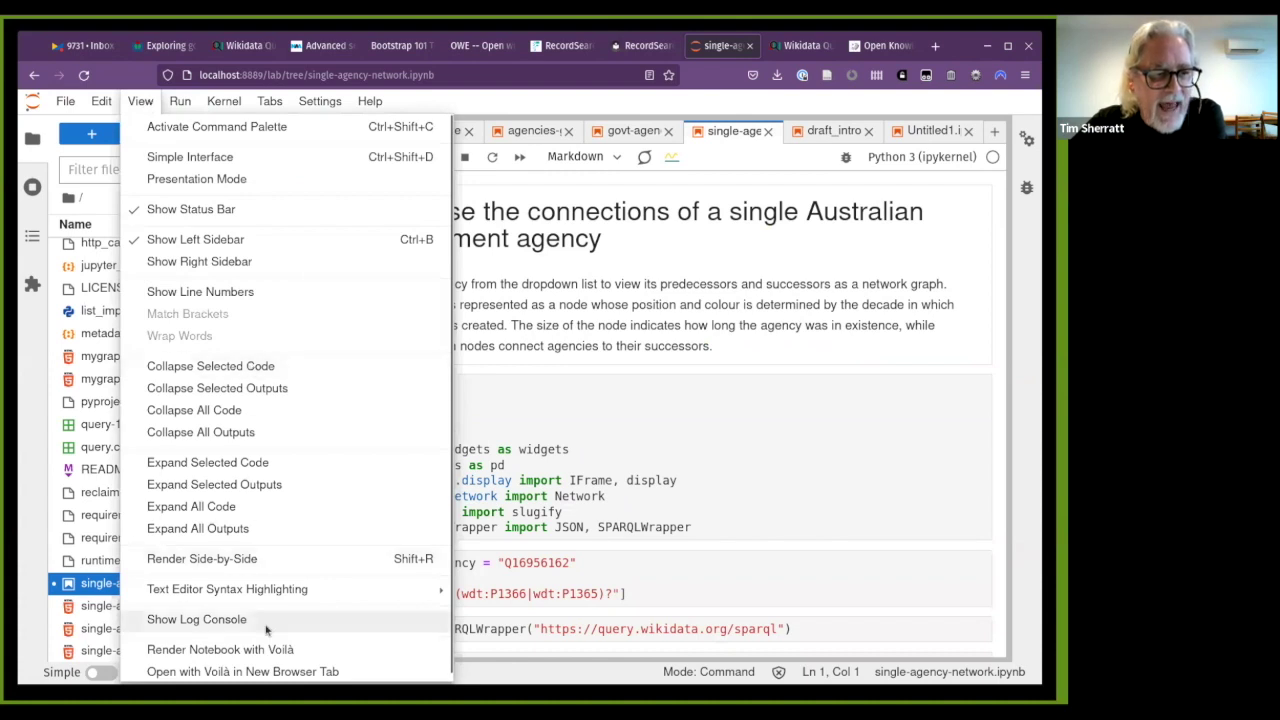
pyautogui.click(244, 672)
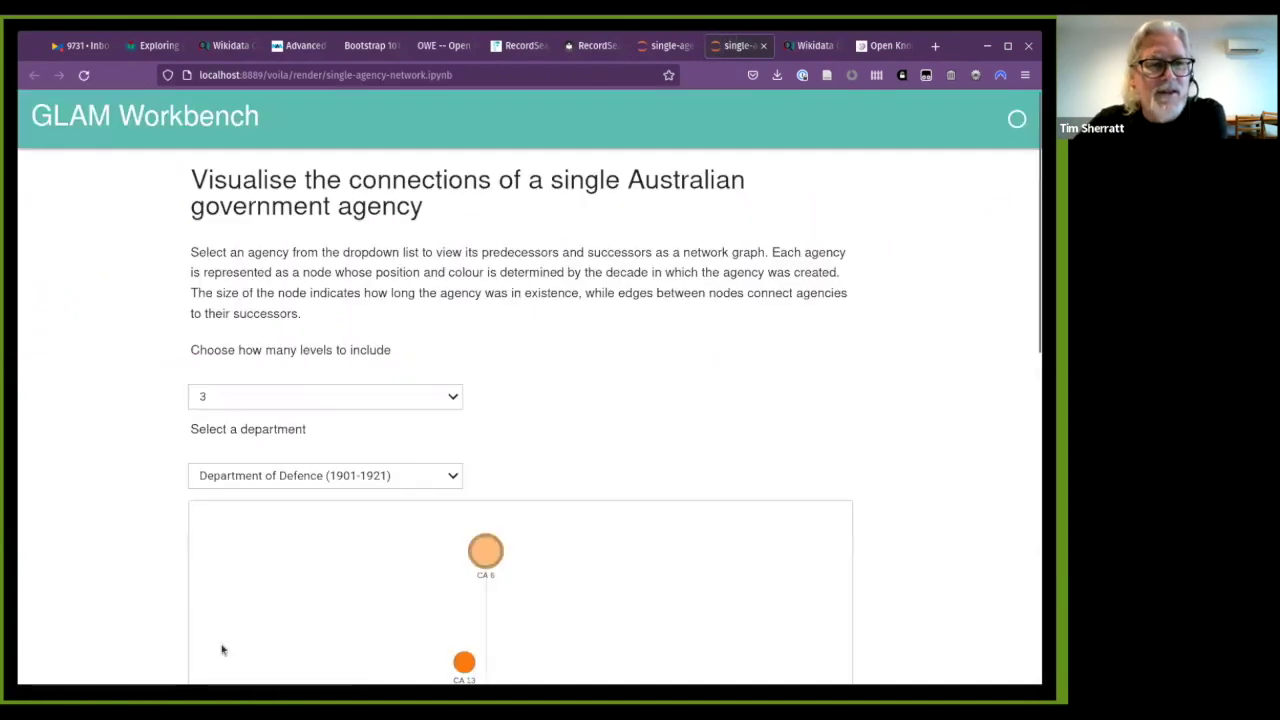
pyautogui.scroll(-3, 79, 546)
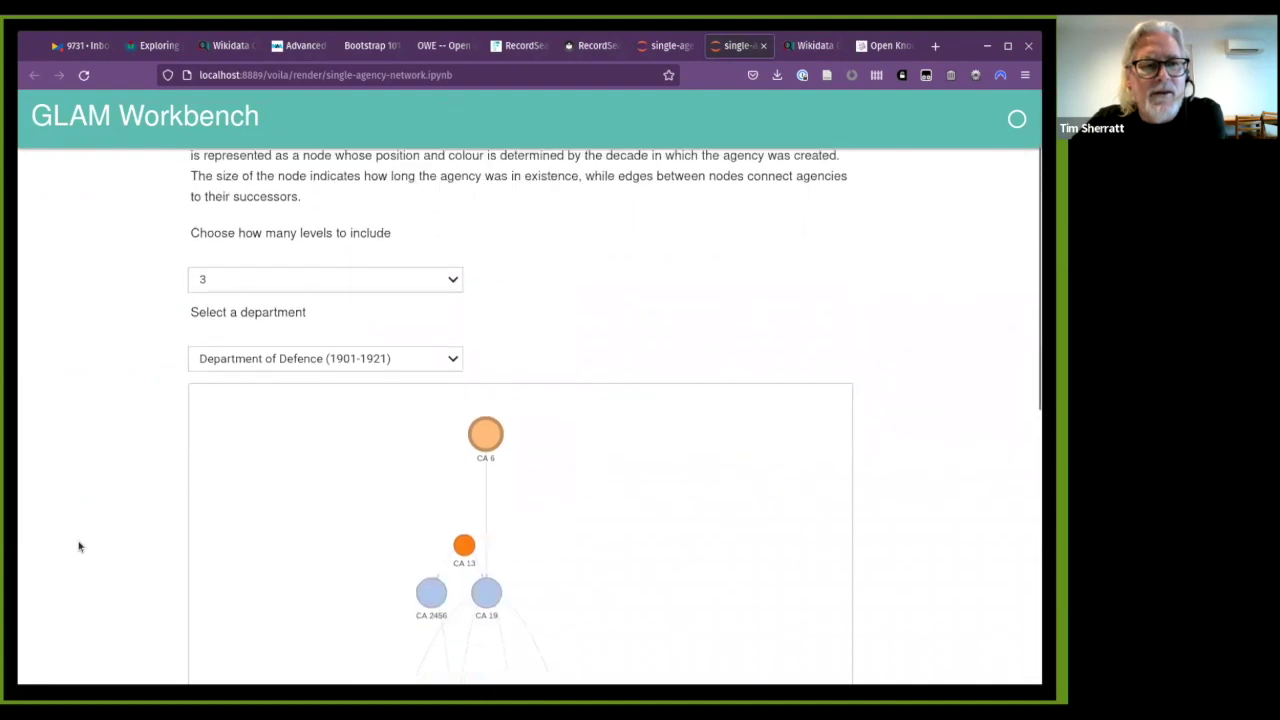
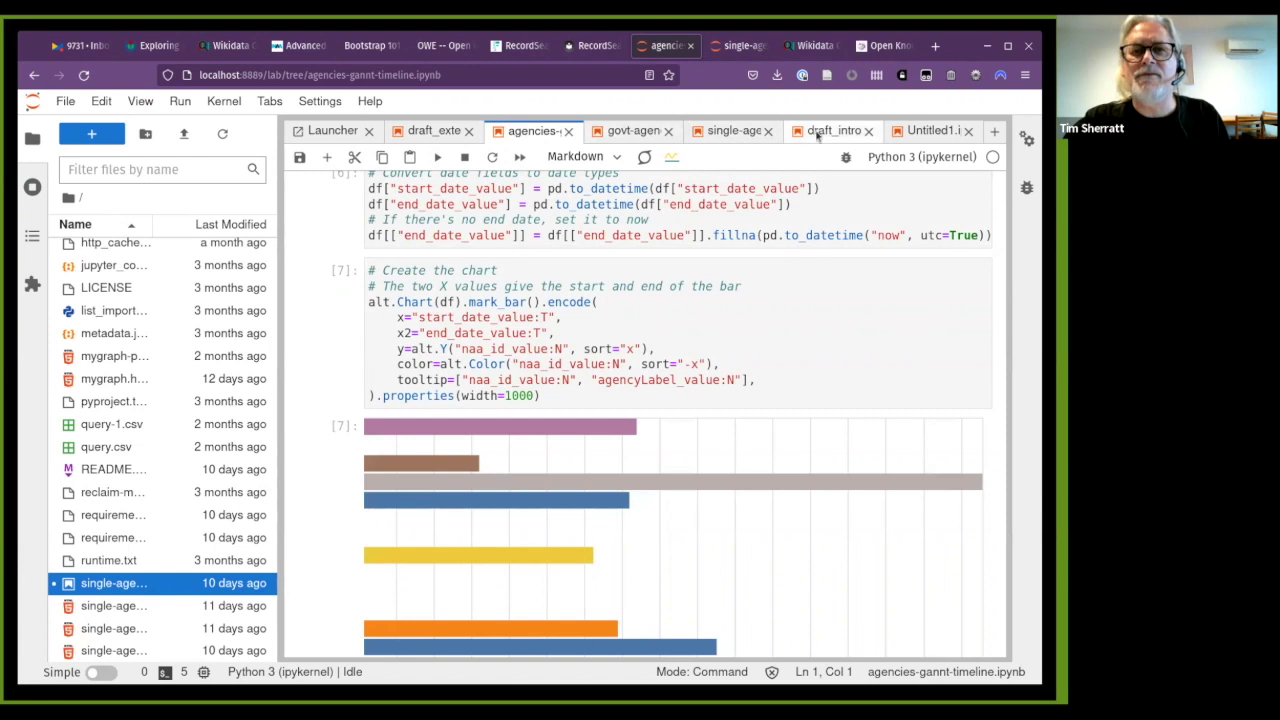
# Step: Open the draft_intro-people notebook and examine its year-of-birth chart, outlier query and occupations table
pyautogui.click(820, 131)
pyautogui.scroll(-4, 530, 408)
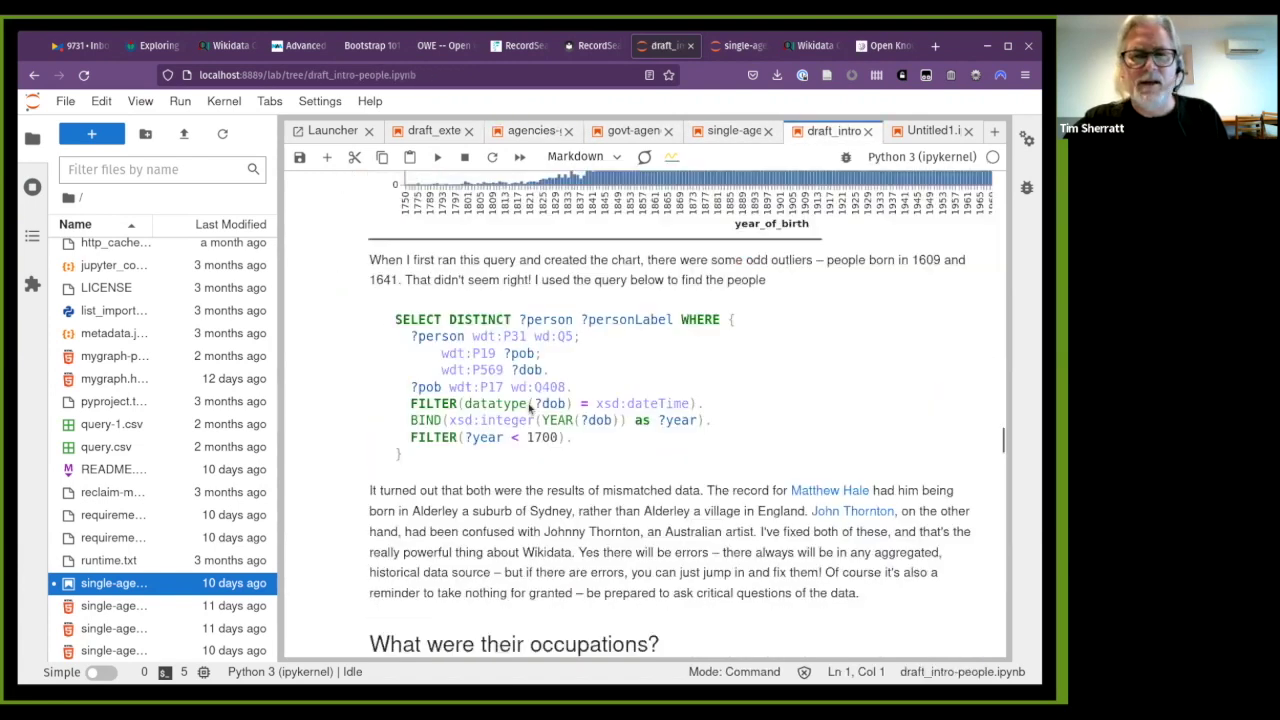
pyautogui.scroll(4, 553, 397)
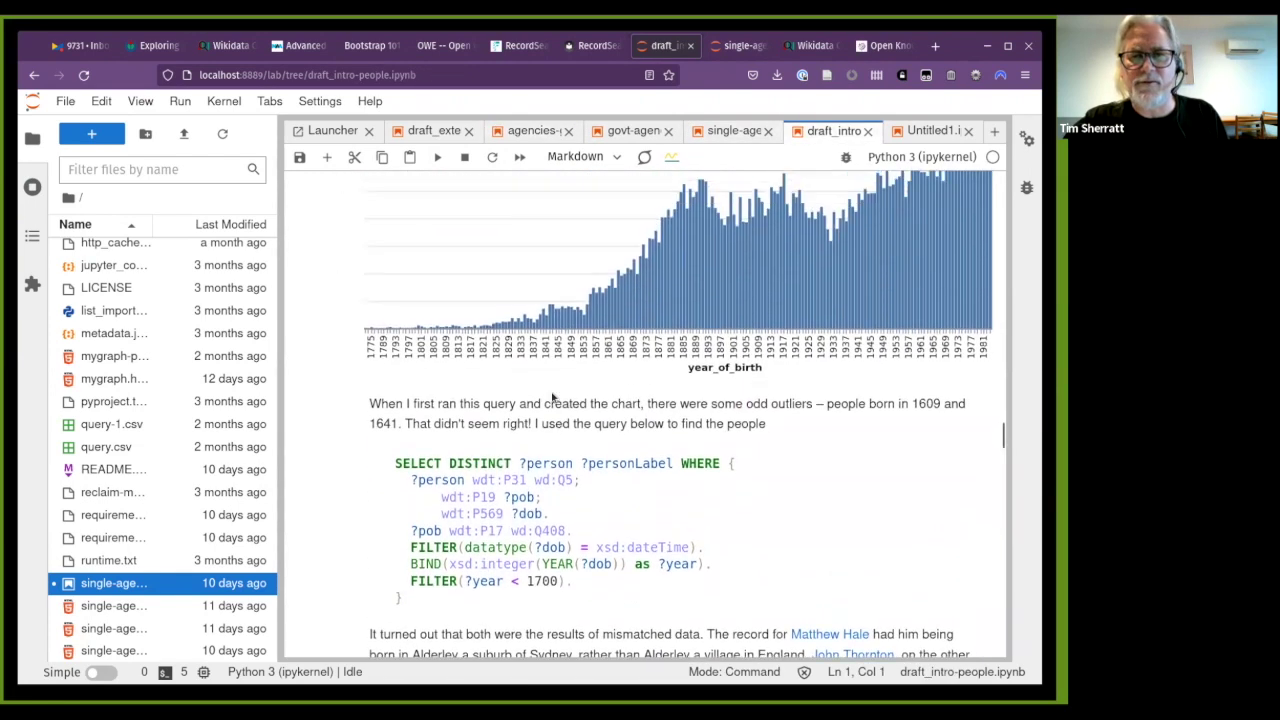
pyautogui.hscroll(3, 664, 406)
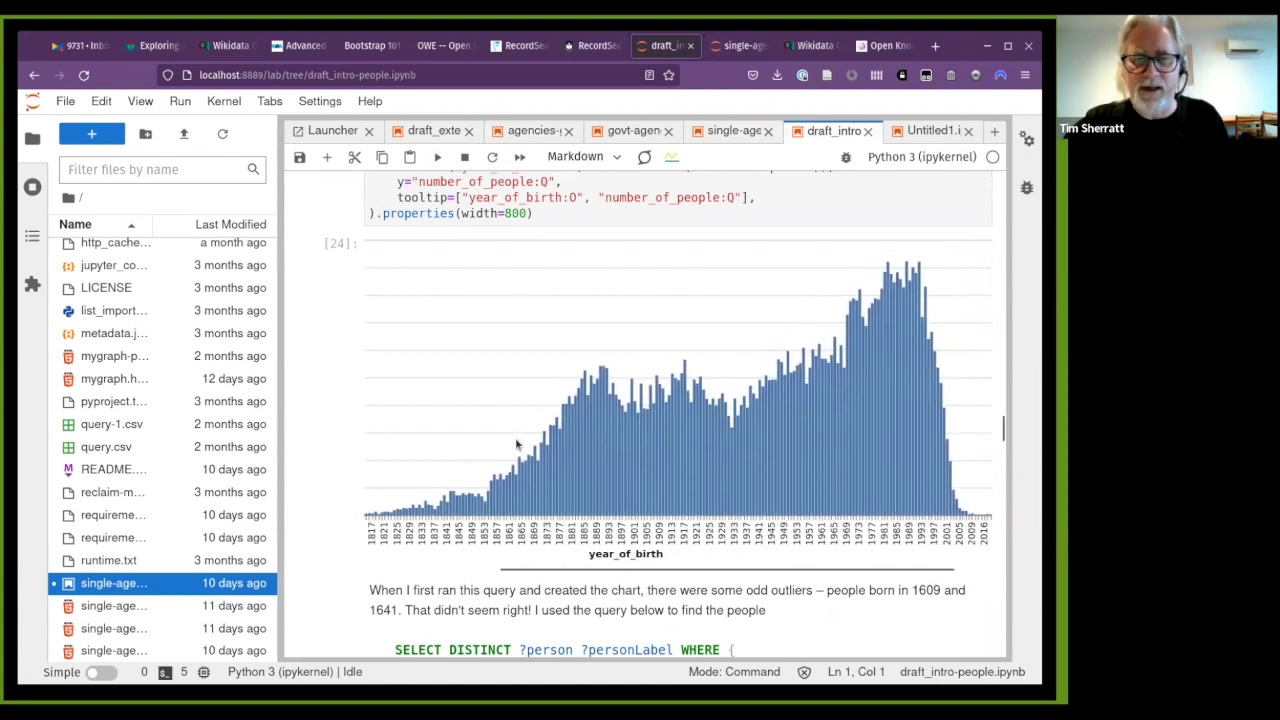
pyautogui.scroll(-10, 517, 444)
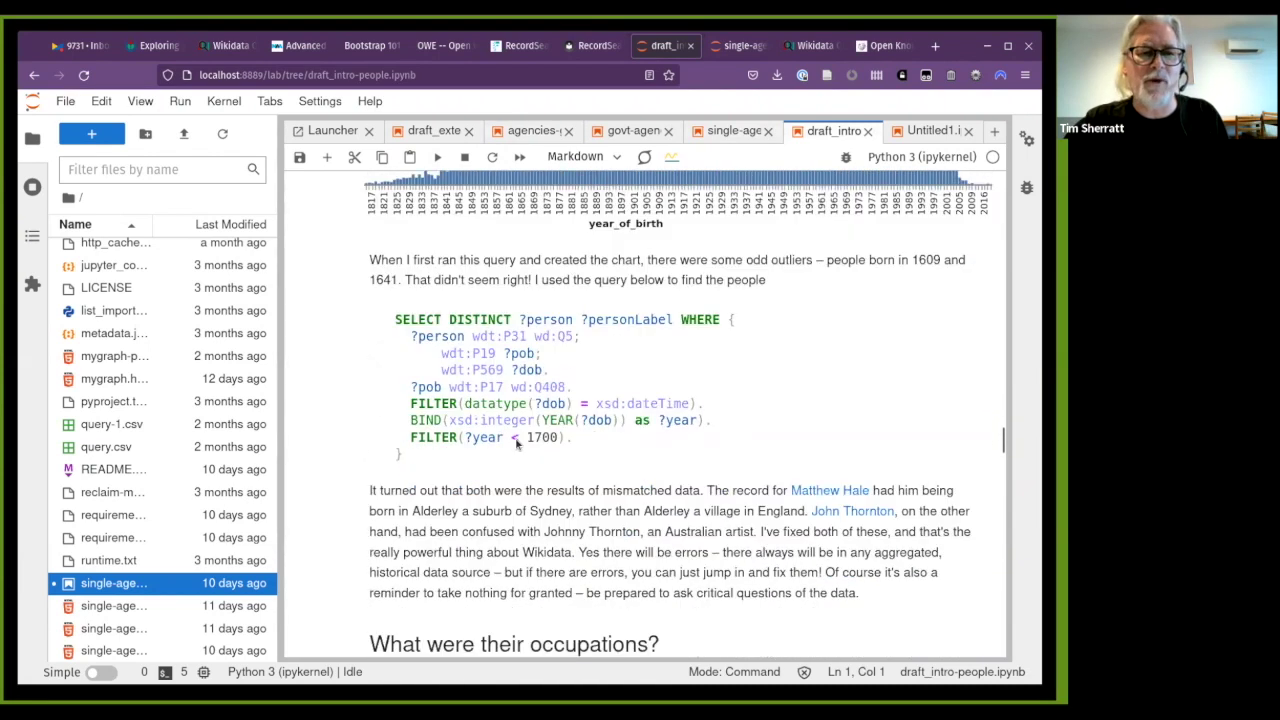
pyautogui.scroll(-8, 517, 440)
pyautogui.scroll(2, 517, 444)
pyautogui.scroll(-8, 595, 474)
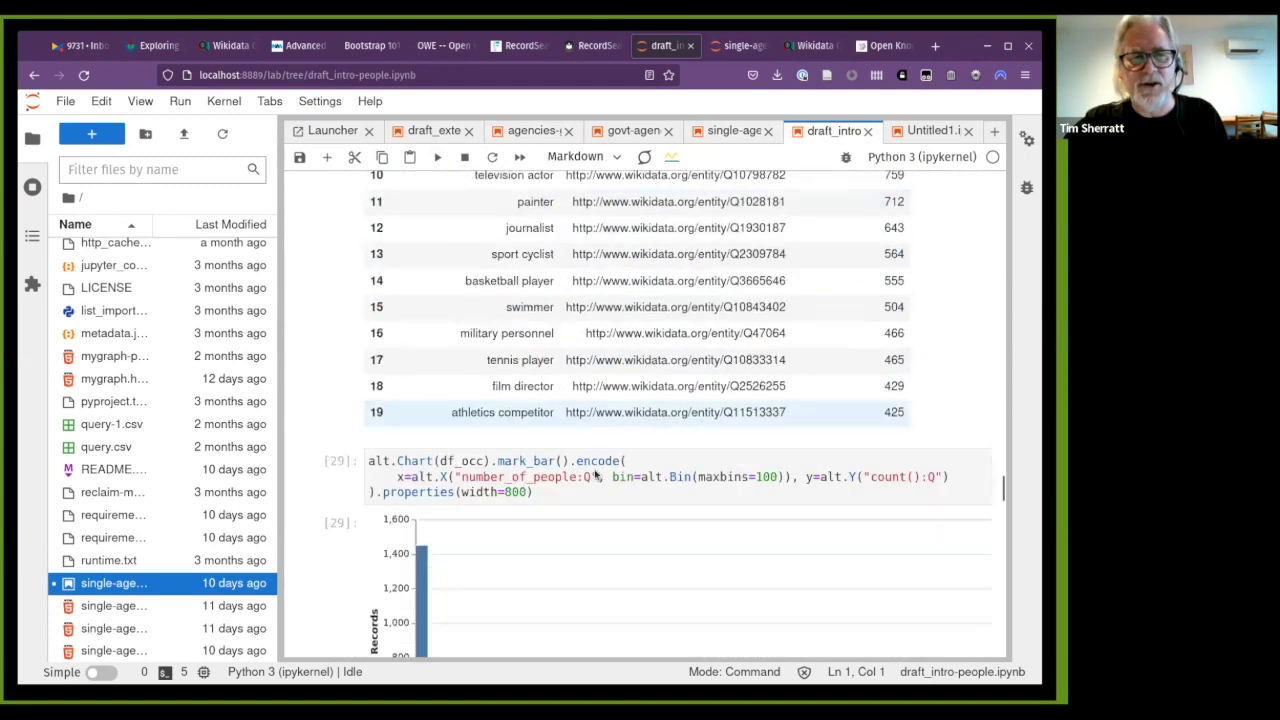
# Step: Examine the stacked chart of occupations by year of birth in the draft_intro-people notebook, across its full range of years
pyautogui.scroll(-12, 595, 474)
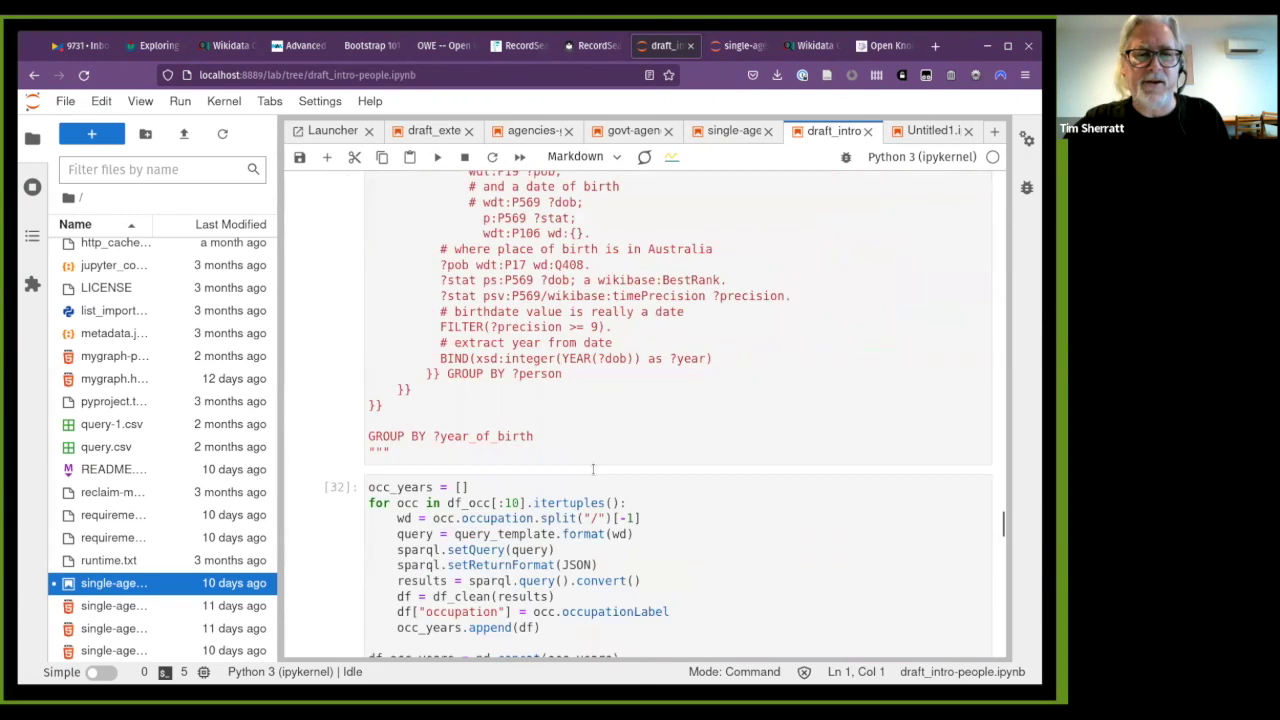
pyautogui.scroll(-8, 595, 474)
pyautogui.scroll(3, 600, 470)
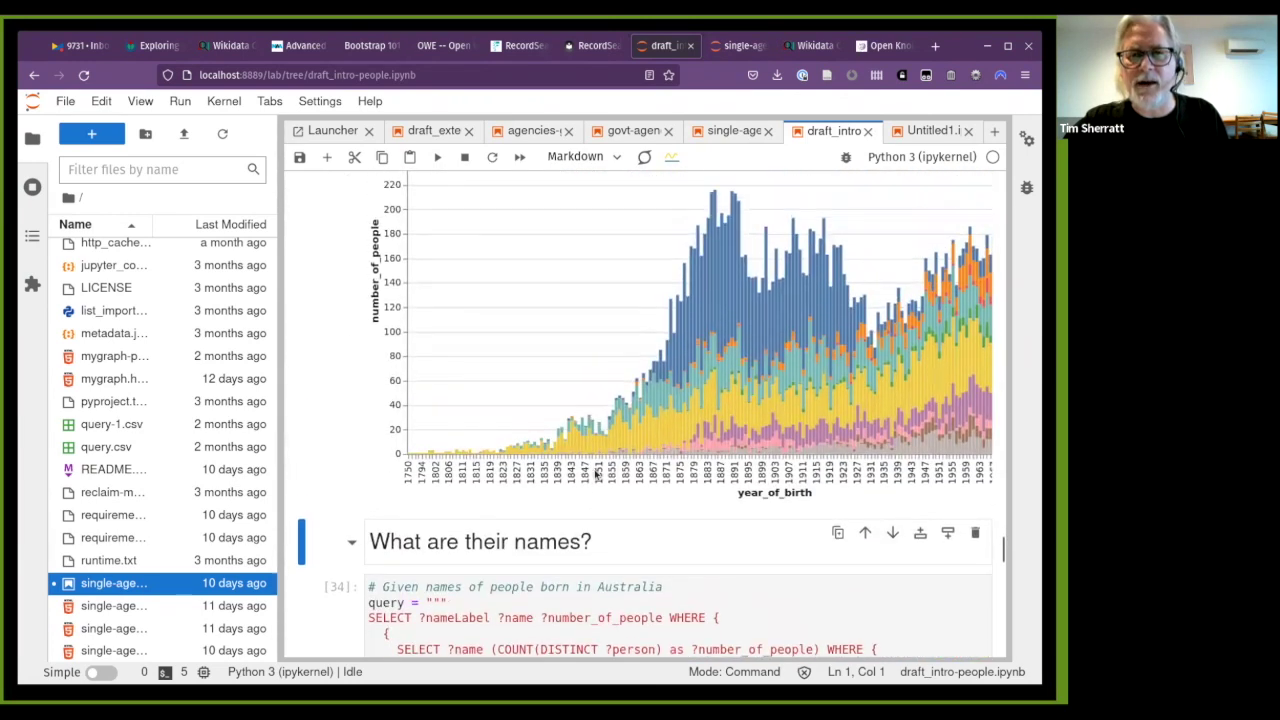
pyautogui.moveTo(683, 425)
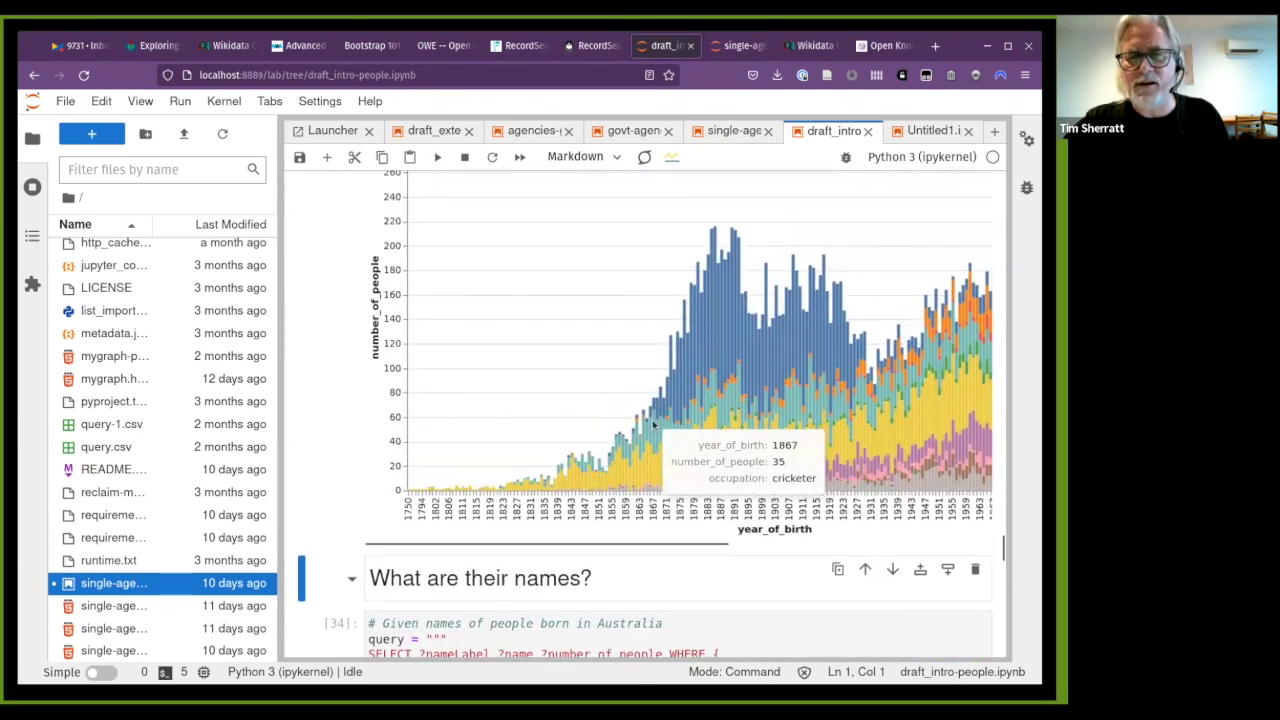
pyautogui.hscroll(5, 653, 425)
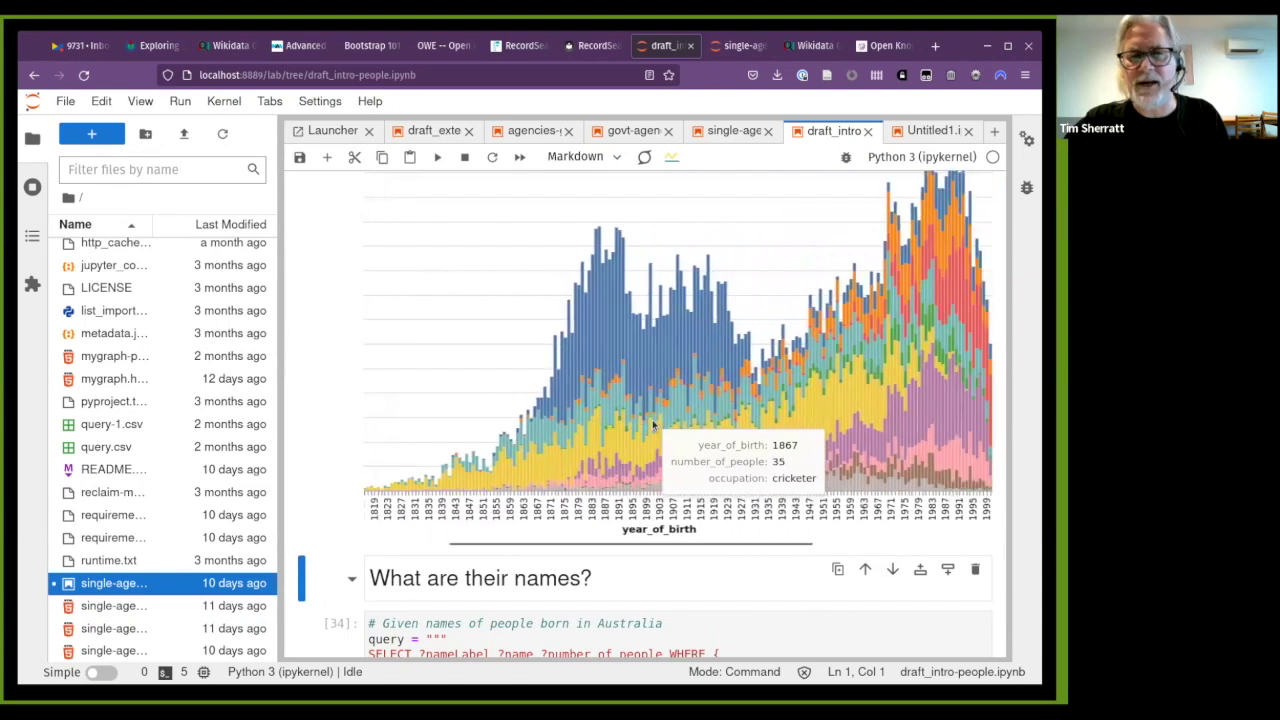
pyautogui.hscroll(3, 653, 425)
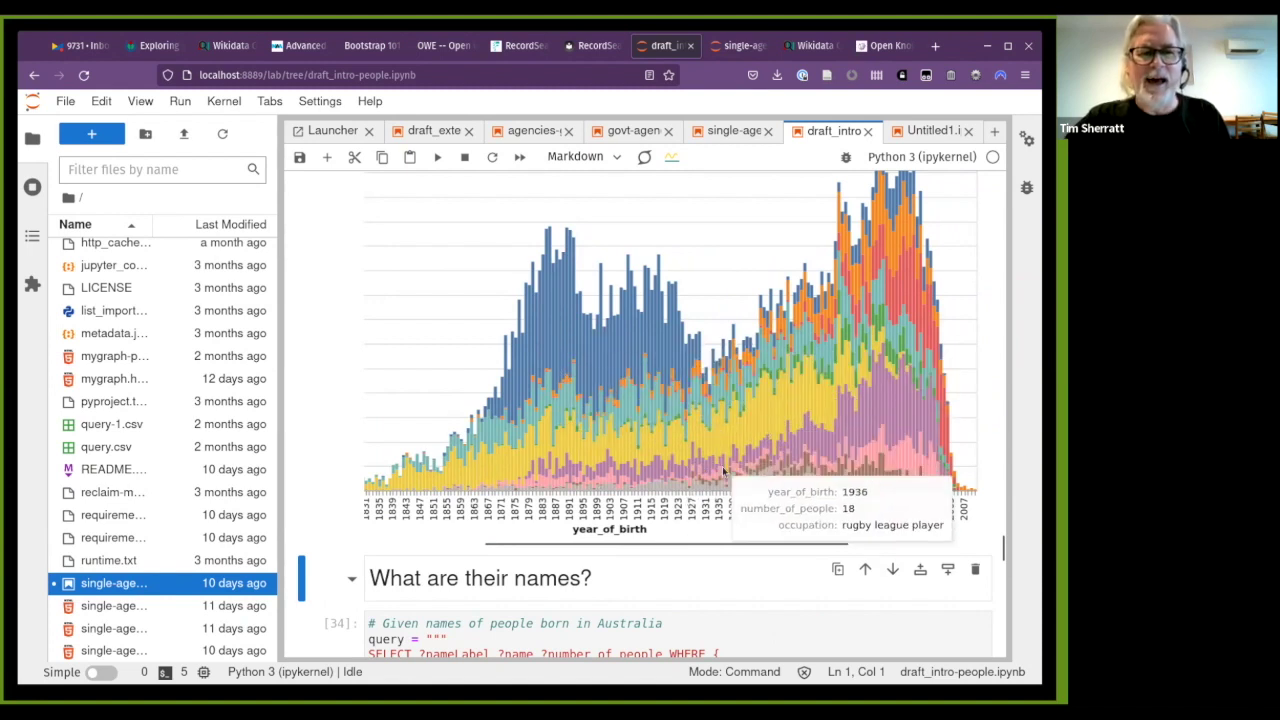
# Step: Examine the "What are their names?" section, including the overall word cloud, the name query template and the women's names word cloud
pyautogui.scroll(-8, 740, 450)
pyautogui.scroll(-5, 724, 470)
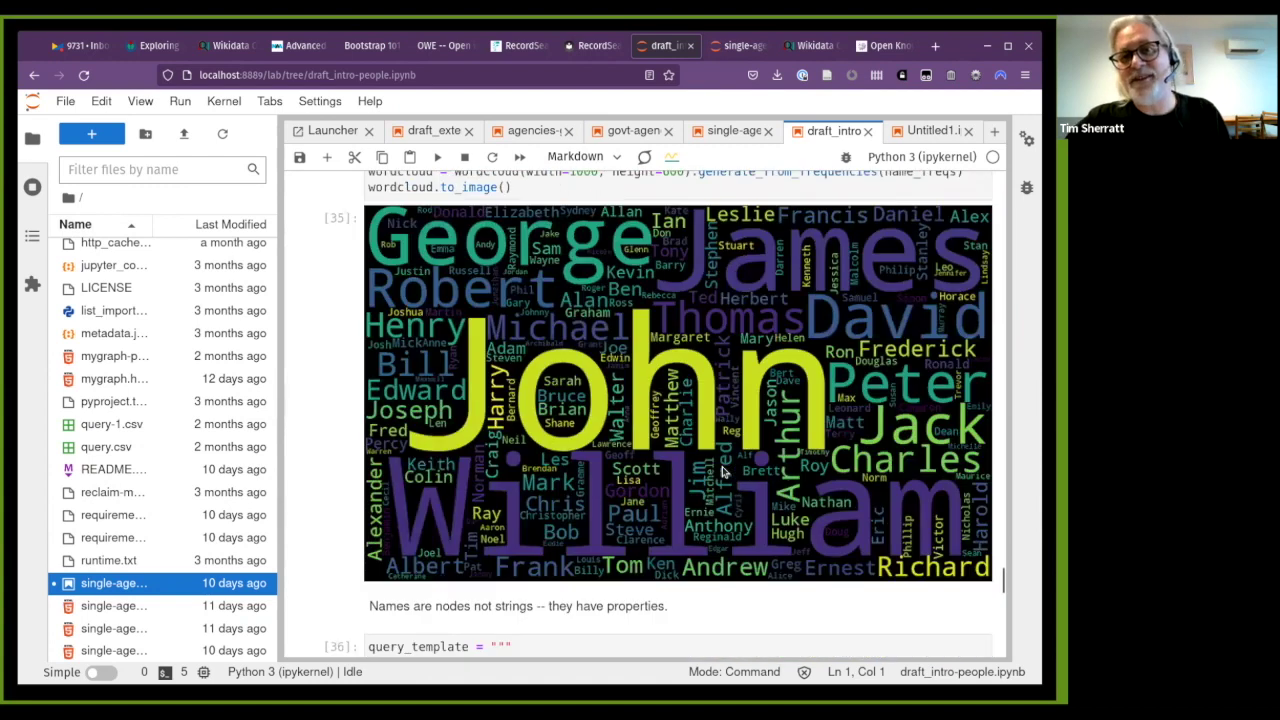
pyautogui.scroll(-6, 724, 470)
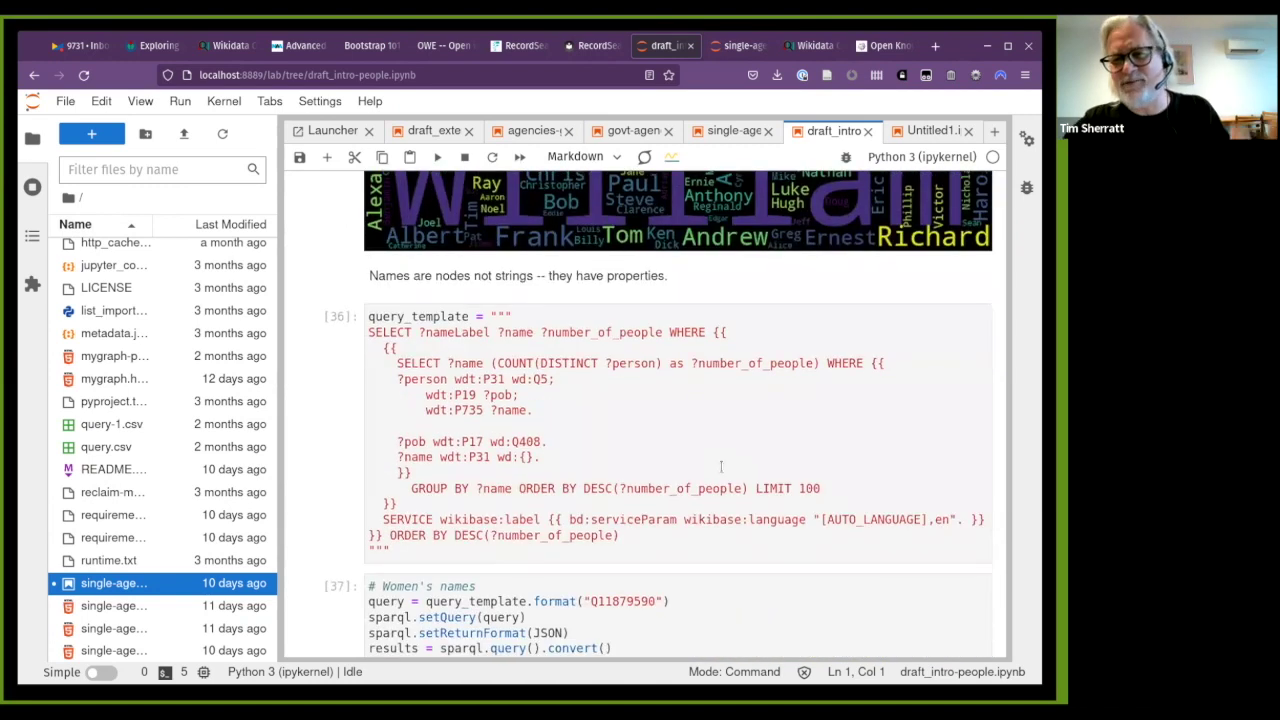
pyautogui.scroll(-9, 720, 466)
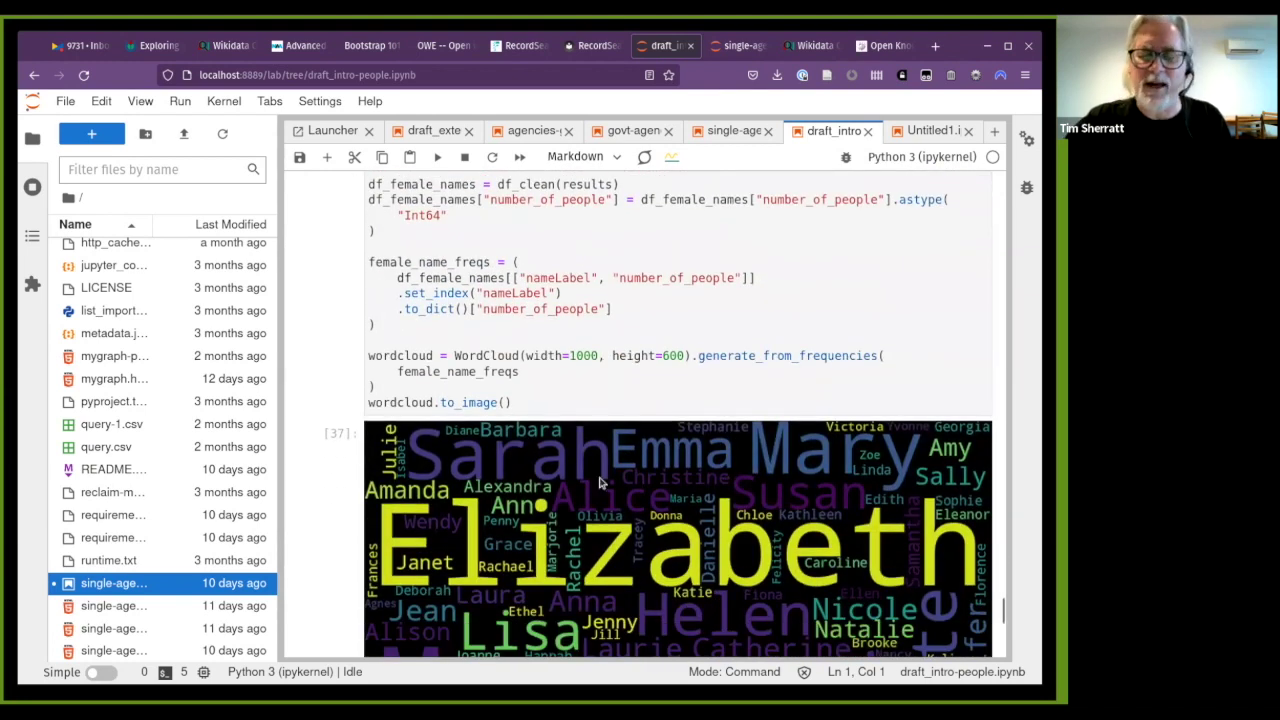
pyautogui.scroll(-6, 574, 540)
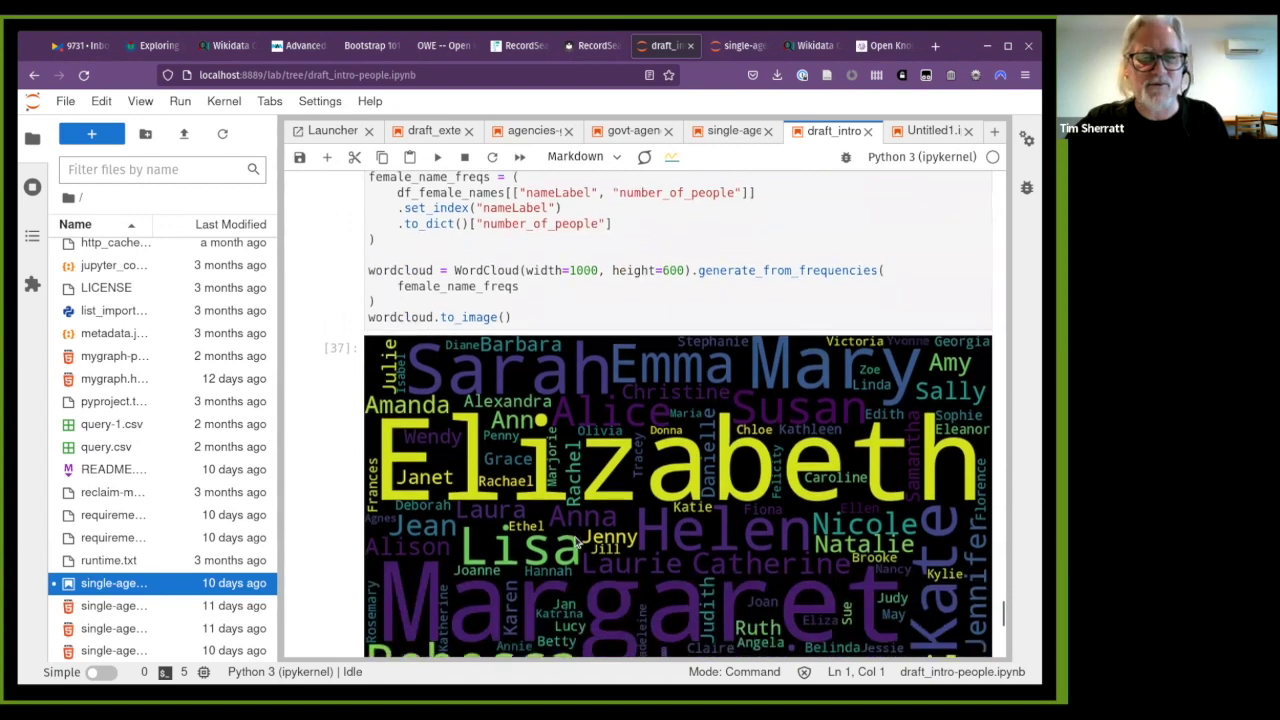
pyautogui.scroll(15, 588, 303)
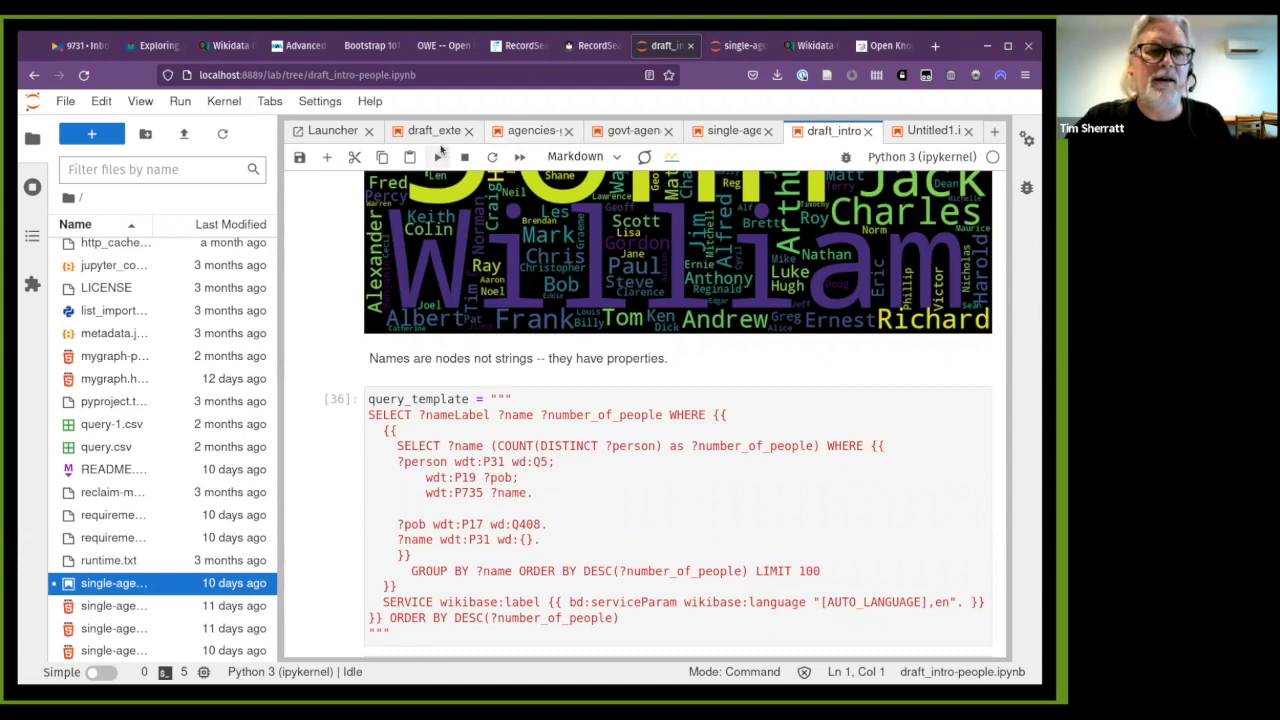
# Step: Open the draft_external-ids notebook and examine its bar chart of Australian identifiers
pyautogui.click(440, 133)
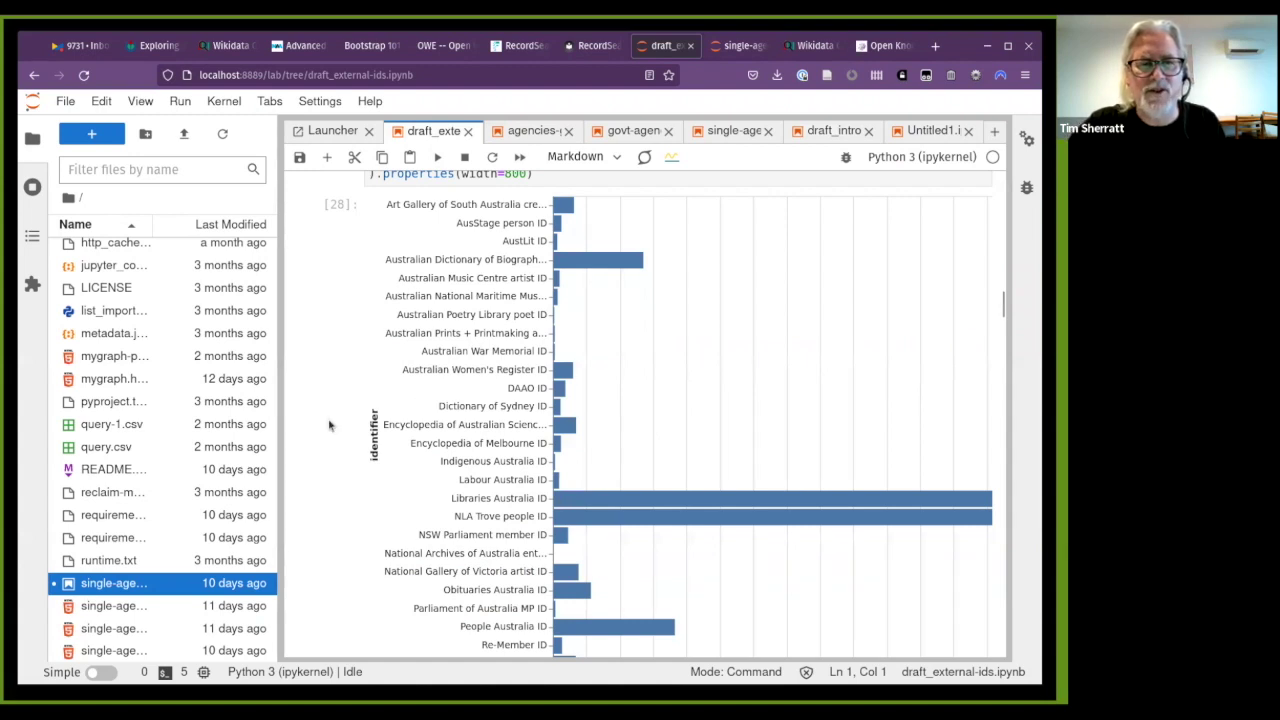
pyautogui.scroll(-1, 329, 425)
pyautogui.scroll(1, 329, 425)
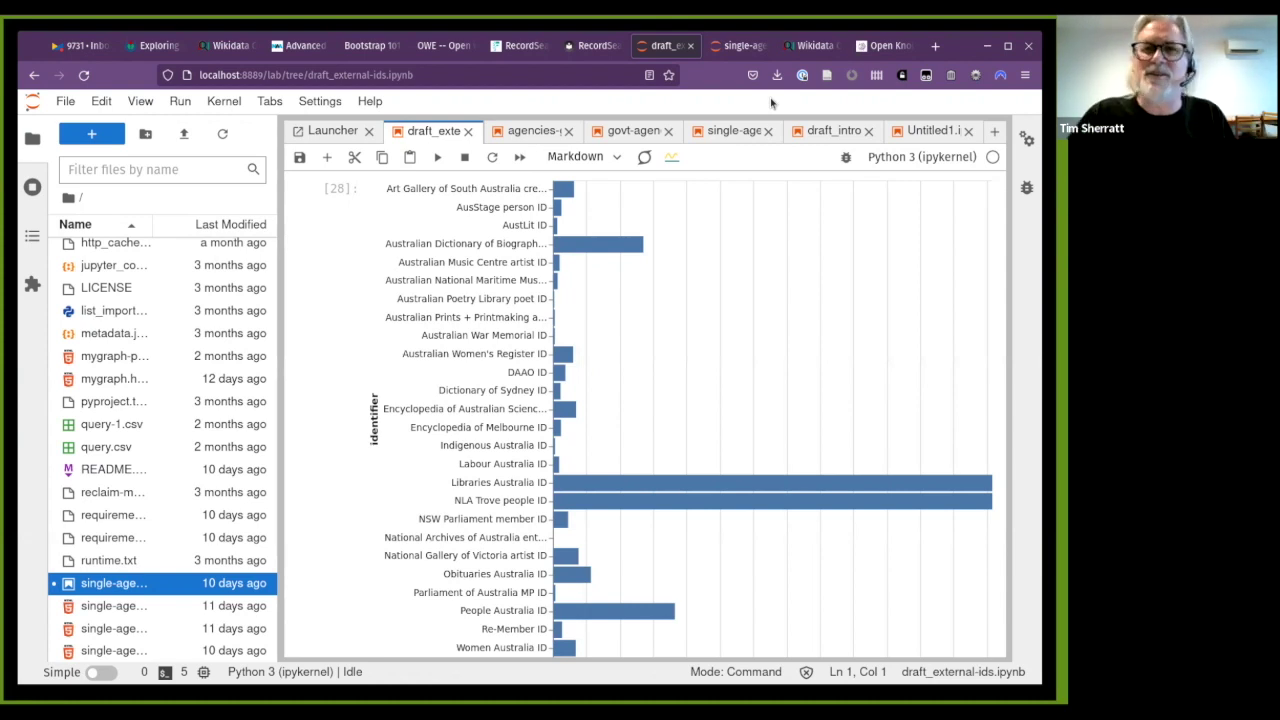
# Step: Switch to the Wikidata Query Service and review the query ordering Australian Dictionary of Biography people by age, along with its results table
pyautogui.click(807, 46)
pyautogui.scroll(5, 513, 198)
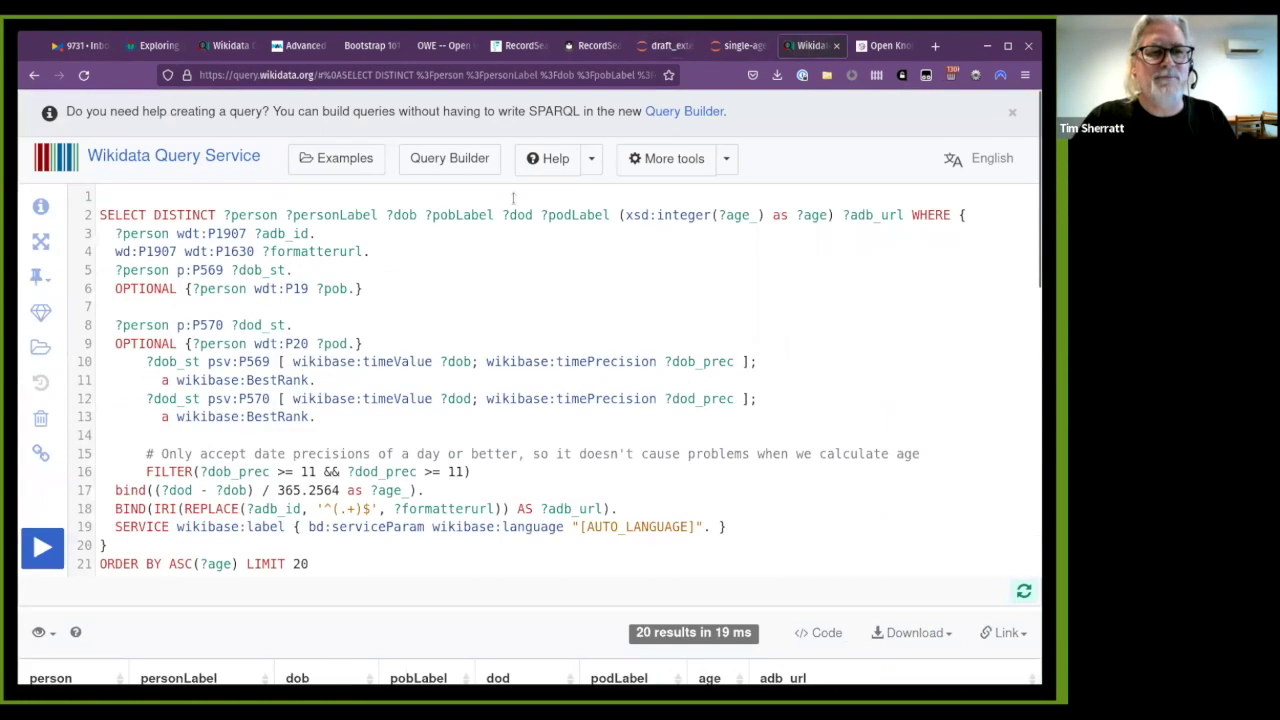
pyautogui.scroll(-5, 503, 390)
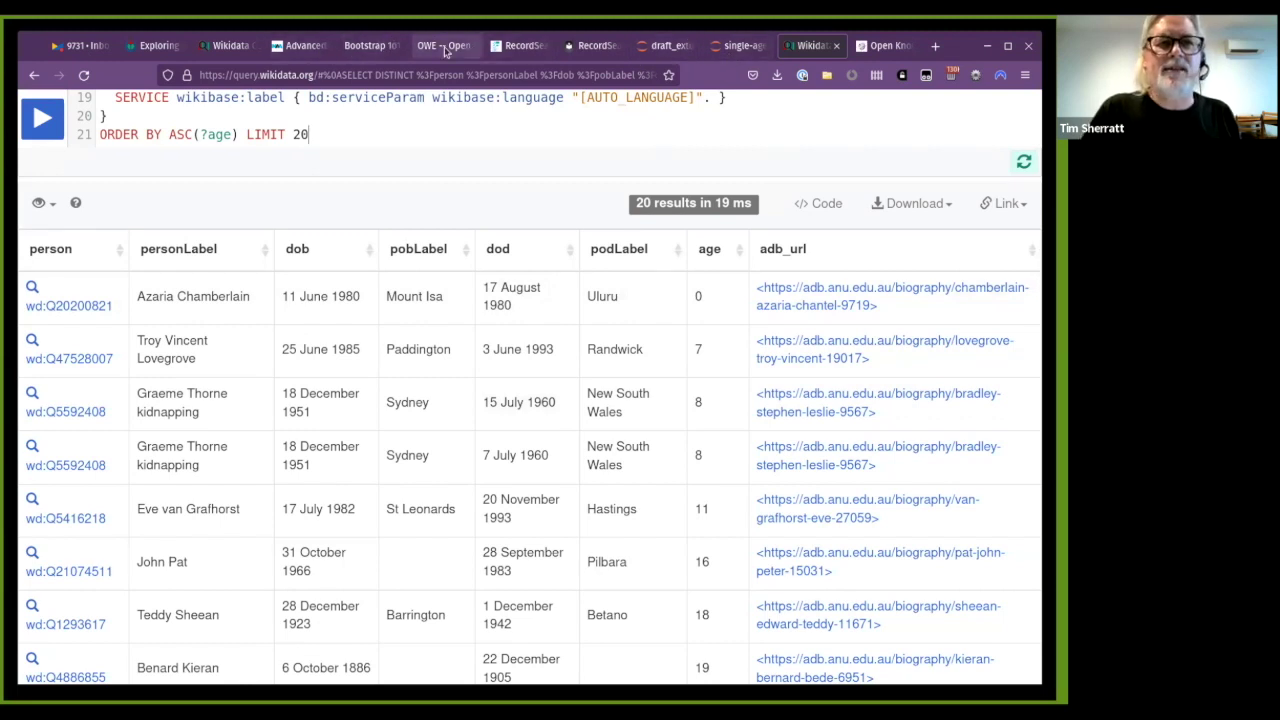
# Step: Switch to the GLAM Workbench site and open its Wikidata section to view the notebooks on Australian government agencies
pyautogui.click(592, 45)
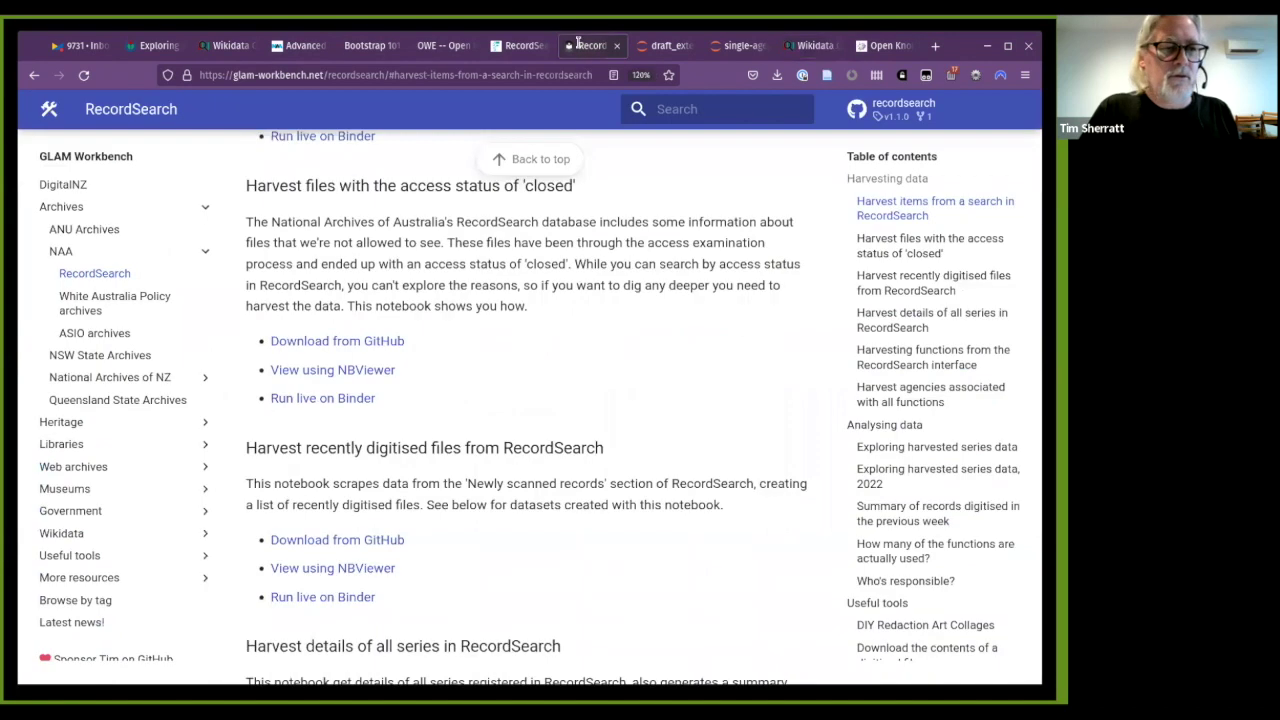
pyautogui.click(64, 534)
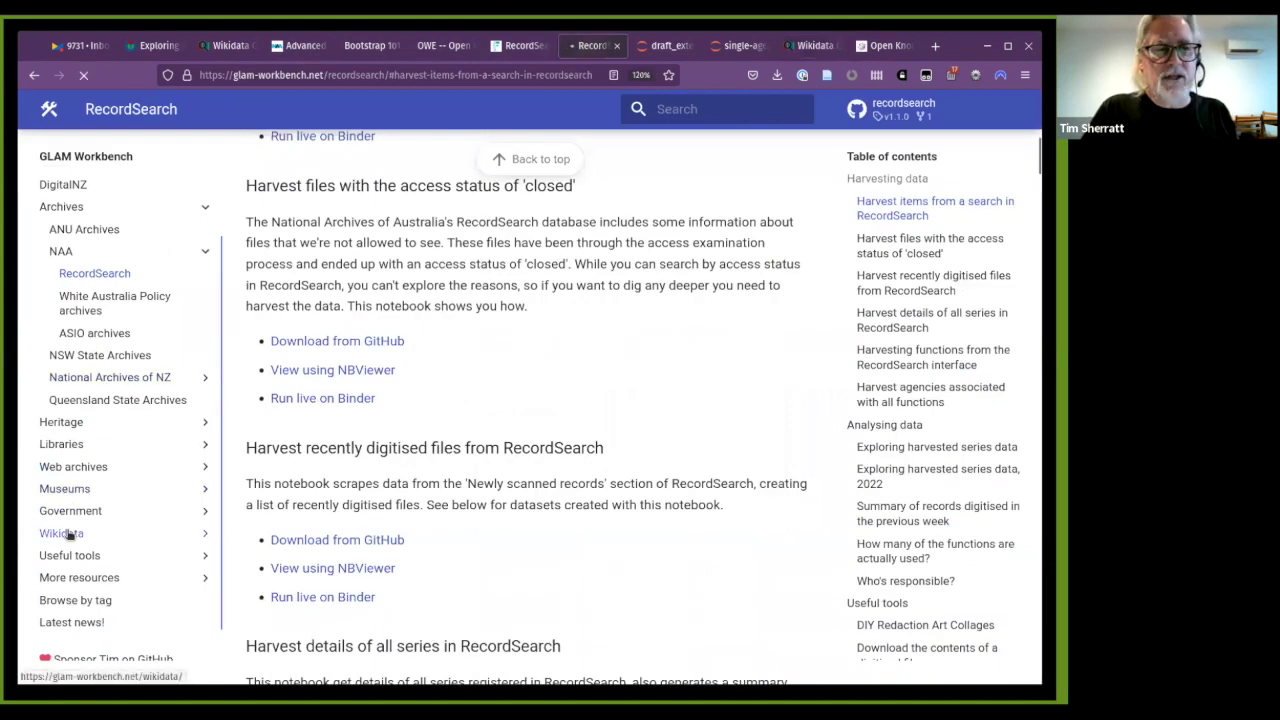
pyautogui.scroll(-3, 371, 465)
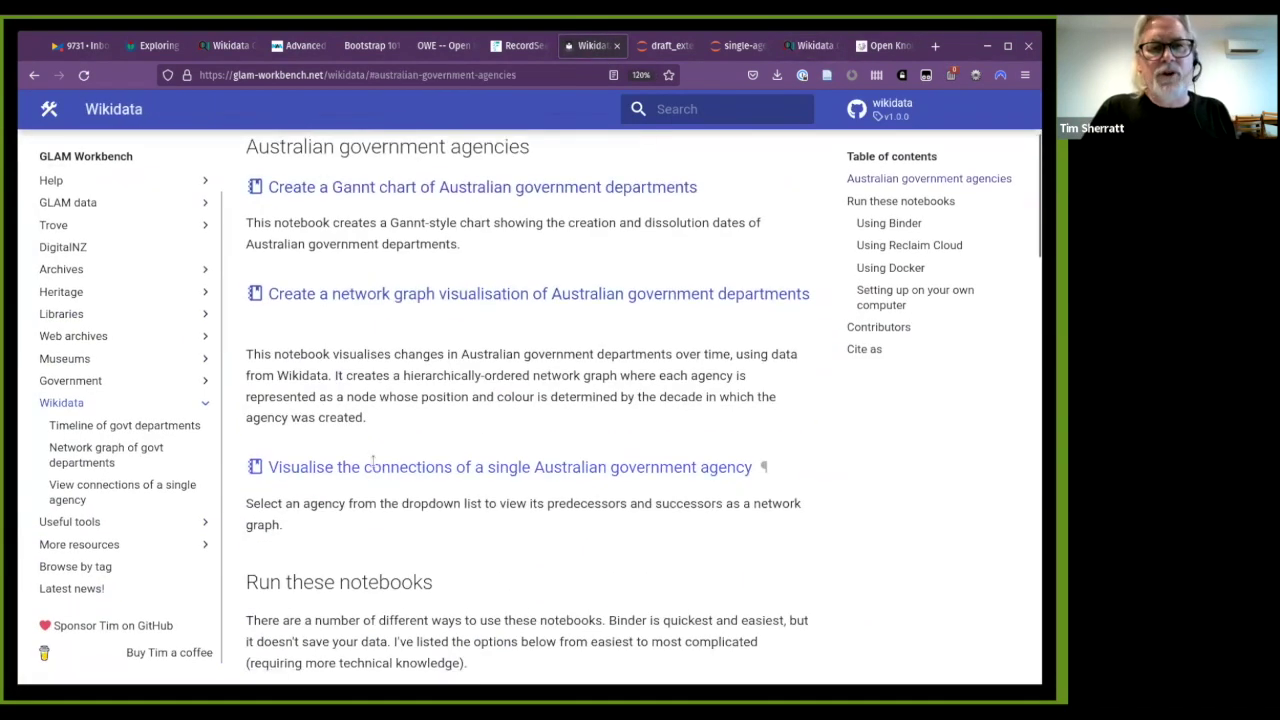